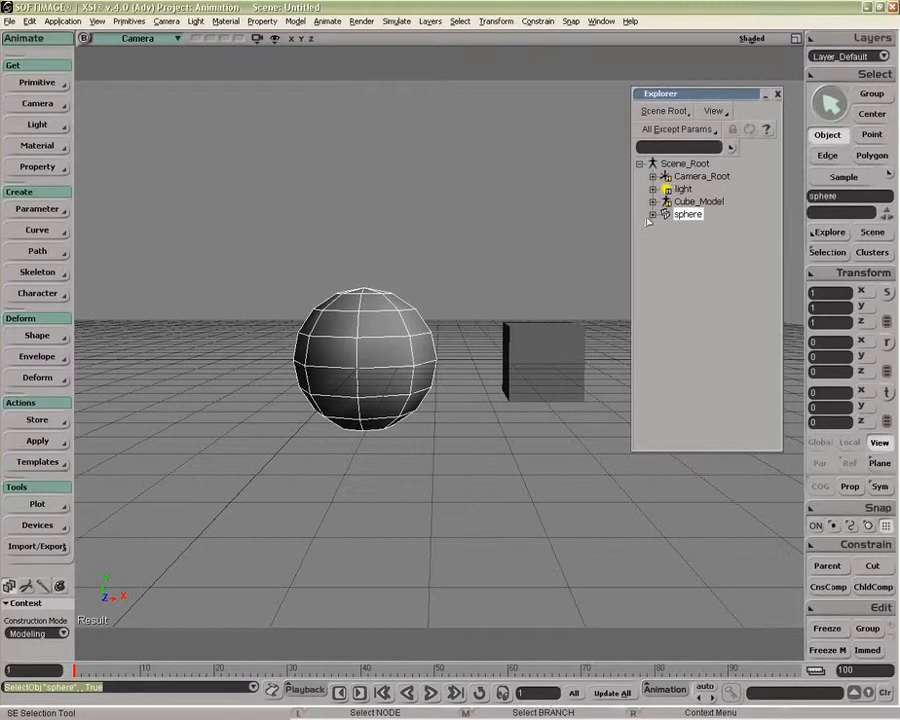
Expand the sphere's Kinematics node and key its local rotation at frame 1 and, turned about -79.7° in X, near frame 10.
{"action": "left_click", "coordinate": [652, 214]}
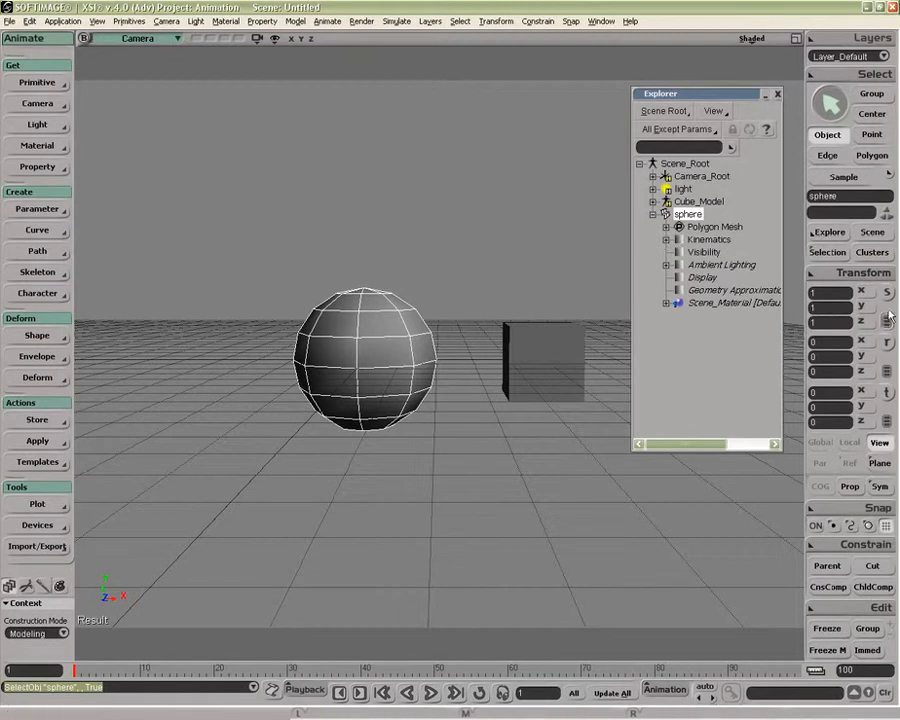
{"action": "left_click", "coordinate": [666, 240]}
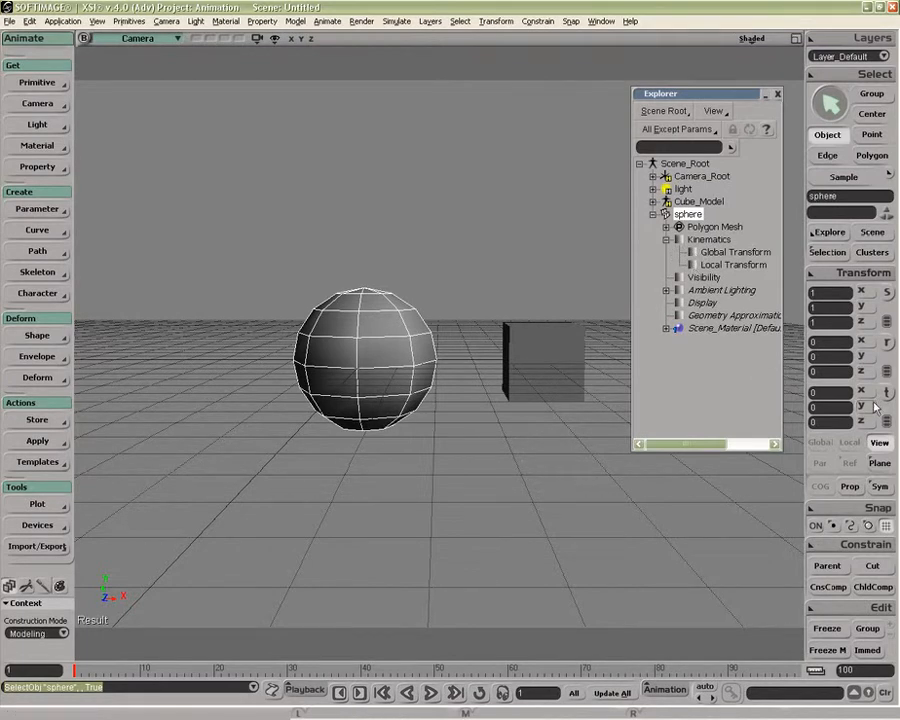
{"action": "left_click", "coordinate": [885, 346]}
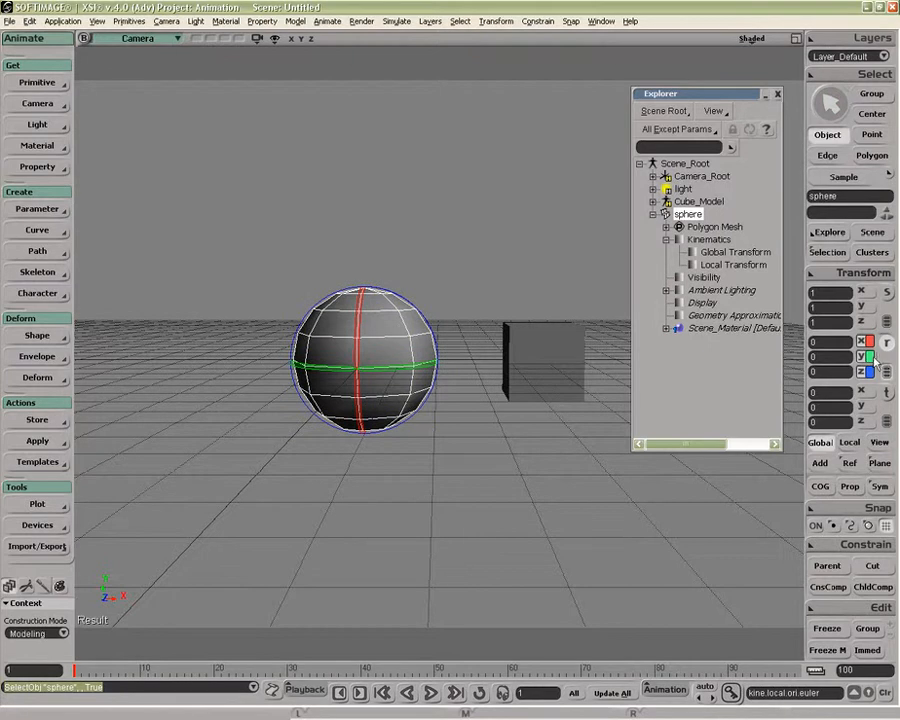
{"action": "left_click", "coordinate": [731, 692]}
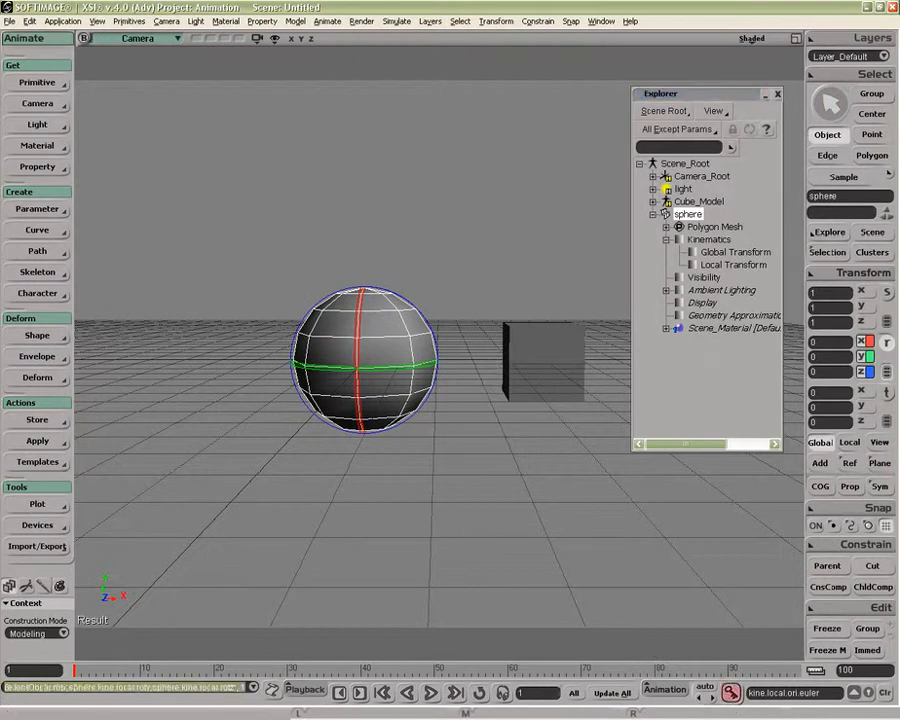
{"action": "left_click", "coordinate": [141, 669]}
{"action": "left_click_drag", "start_coordinate": [362, 354], "coordinate": [362, 425]}
{"action": "left_click", "coordinate": [733, 694]}
{"action": "left_click_drag", "start_coordinate": [139, 669], "coordinate": [74, 669]}
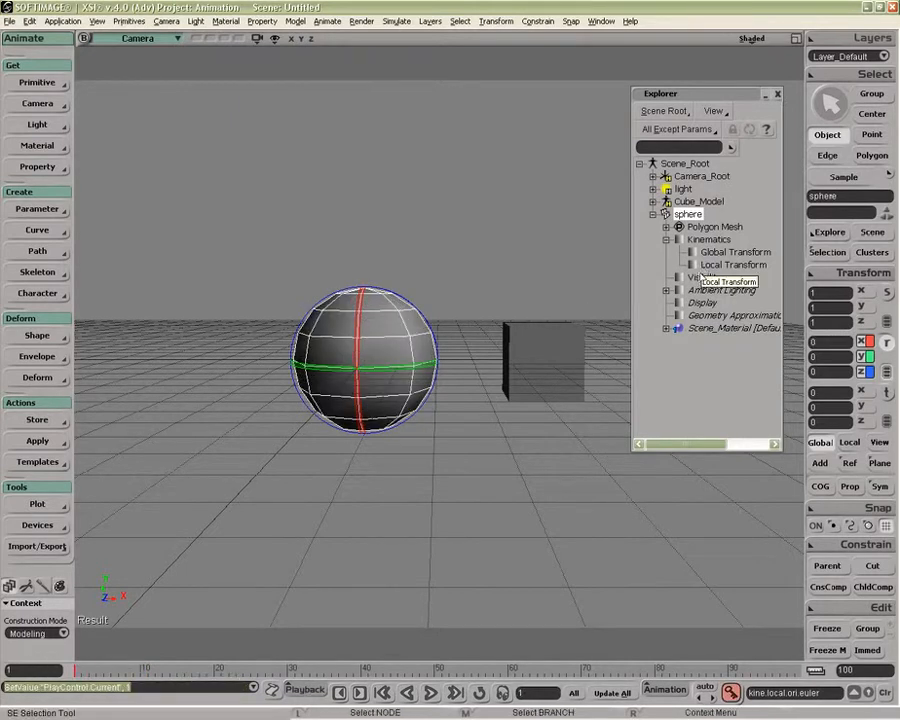
Show animatable parameters in the scene explorer and expand the sphere's Local Transform down to the Euler X, Y and Z rotation parameters.
{"action": "left_click", "coordinate": [762, 694]}
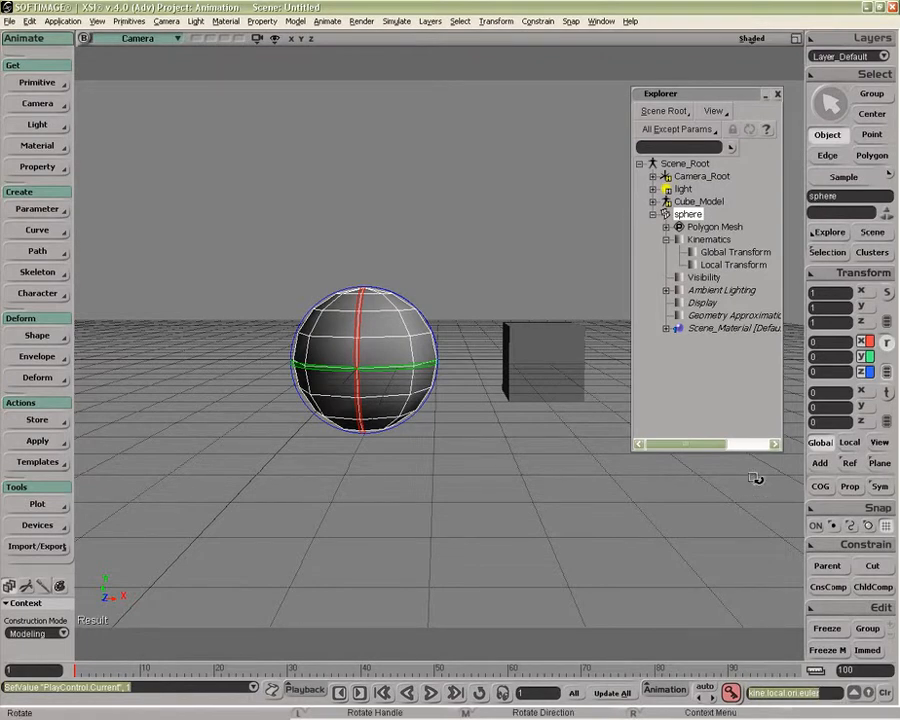
{"action": "left_click", "coordinate": [706, 129]}
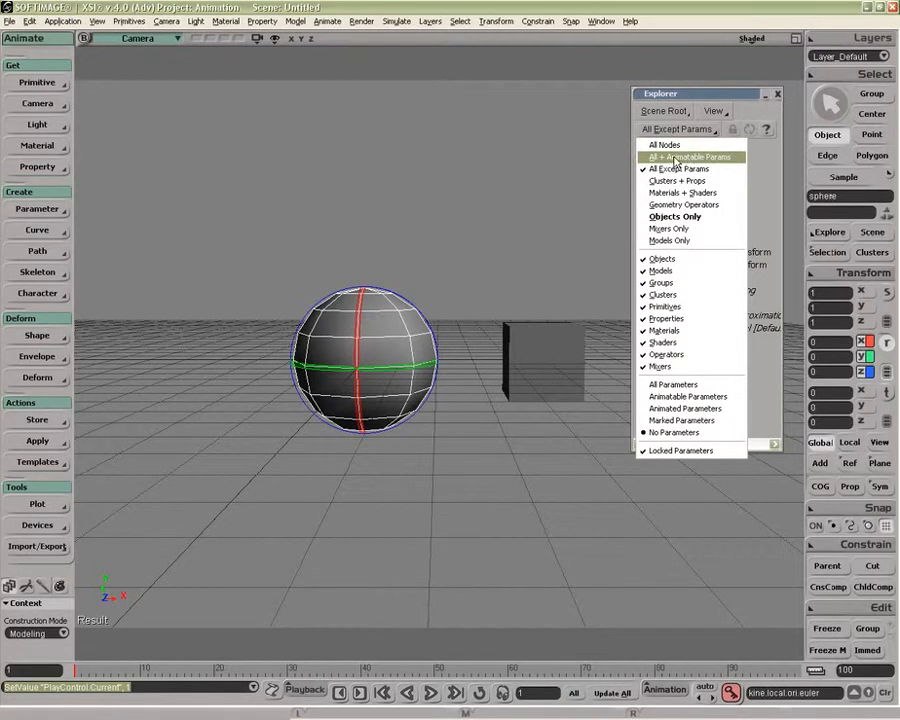
{"action": "left_click", "coordinate": [676, 158]}
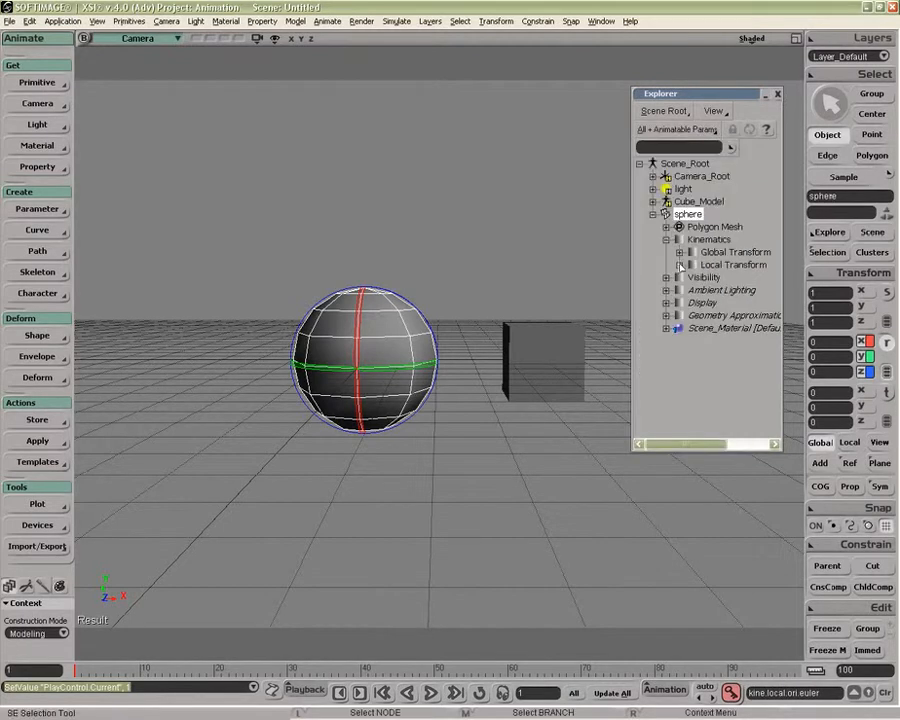
{"action": "left_click", "coordinate": [680, 265]}
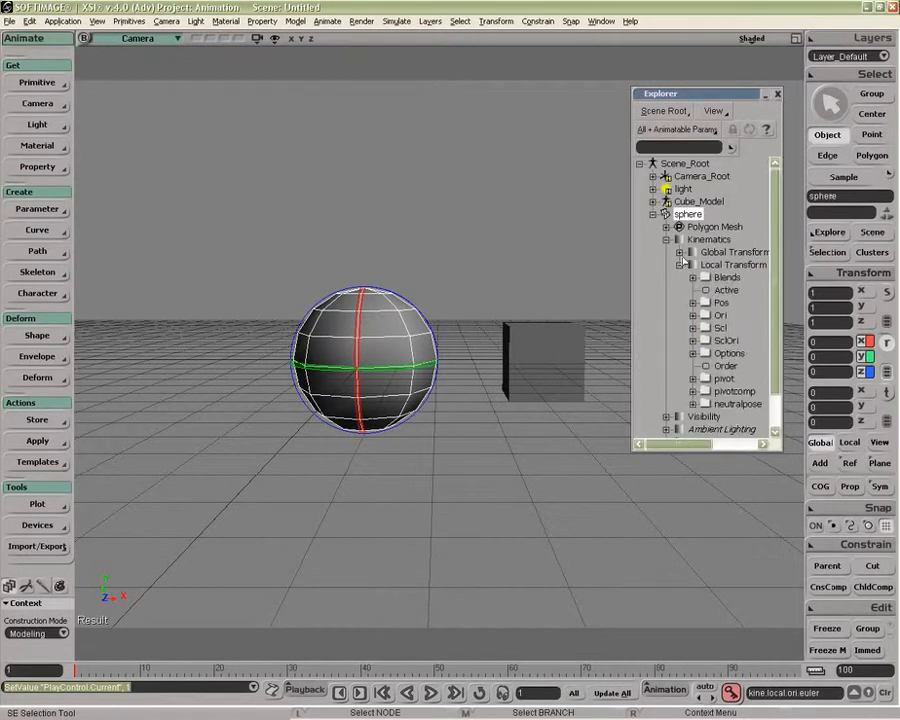
{"action": "left_click", "coordinate": [693, 315]}
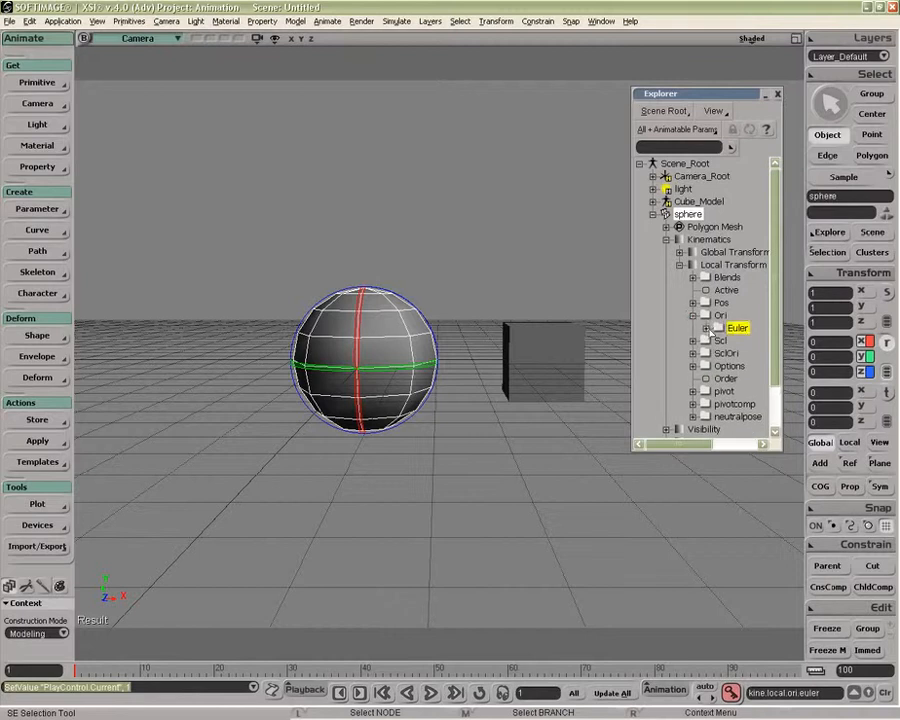
{"action": "left_click", "coordinate": [706, 328]}
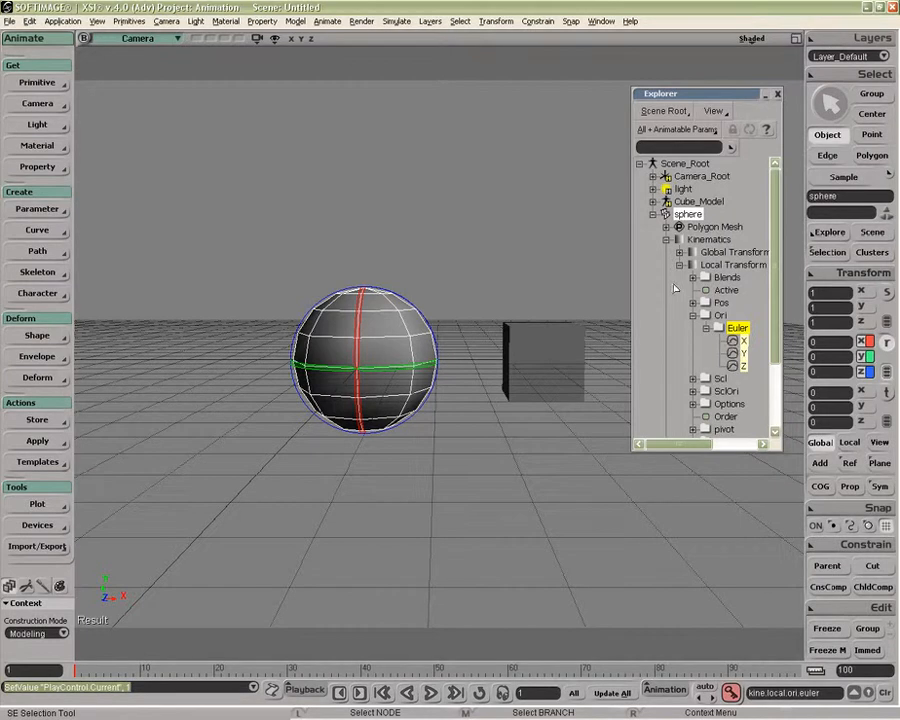
Open the sphere's Local Transform properties, moving the property page off the sphere and narrowing it.
{"action": "key", "text": "c"}
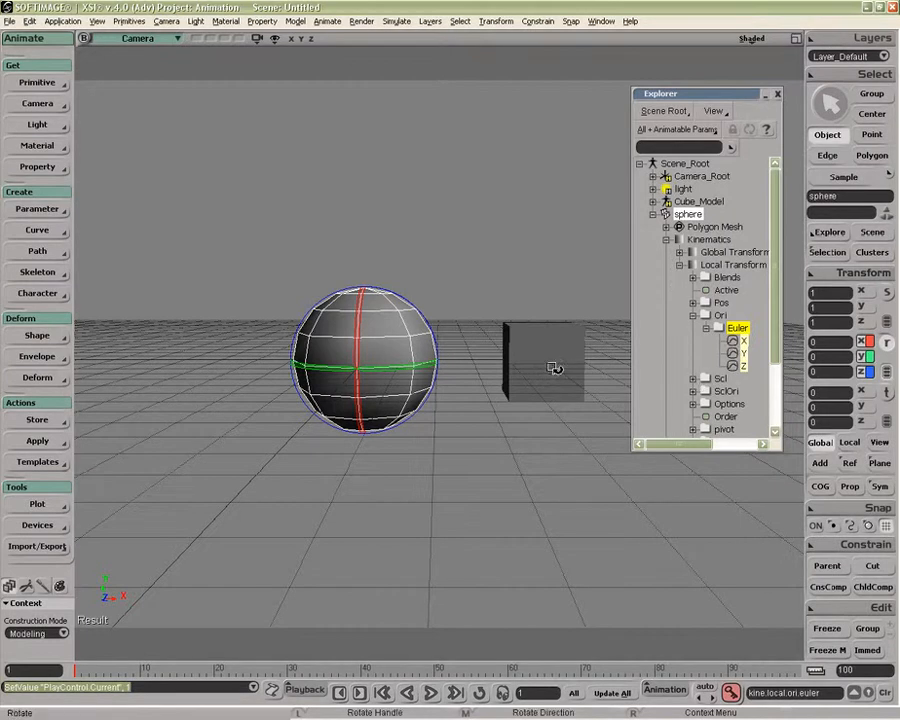
{"action": "key", "text": "v"}
{"action": "key", "text": "ctrl+k"}
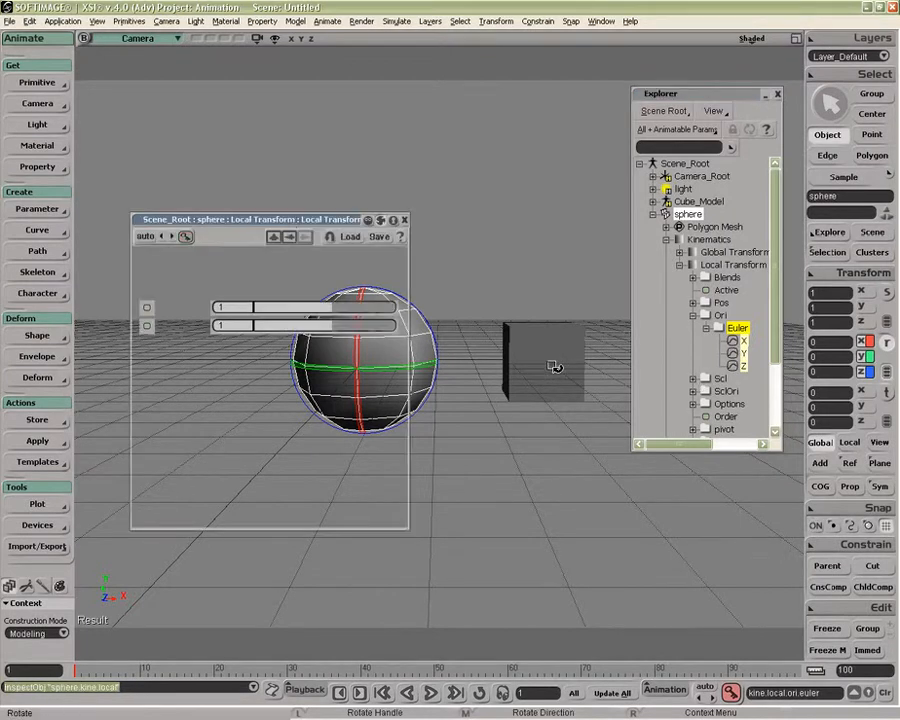
{"action": "left_click_drag", "start_coordinate": [292, 224], "coordinate": [249, 90]}
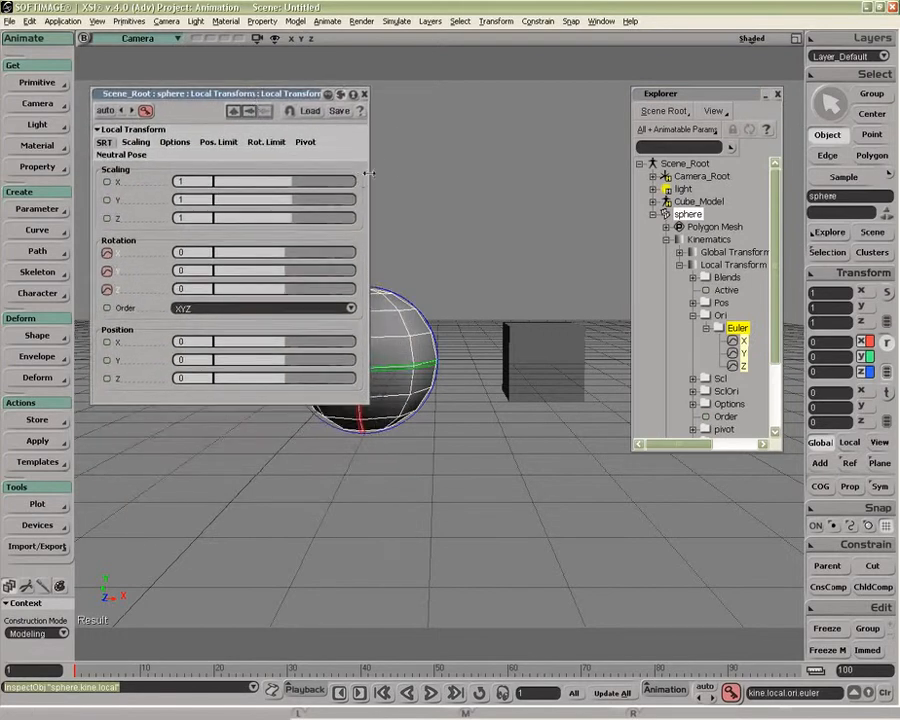
{"action": "left_click_drag", "start_coordinate": [369, 171], "coordinate": [267, 172]}
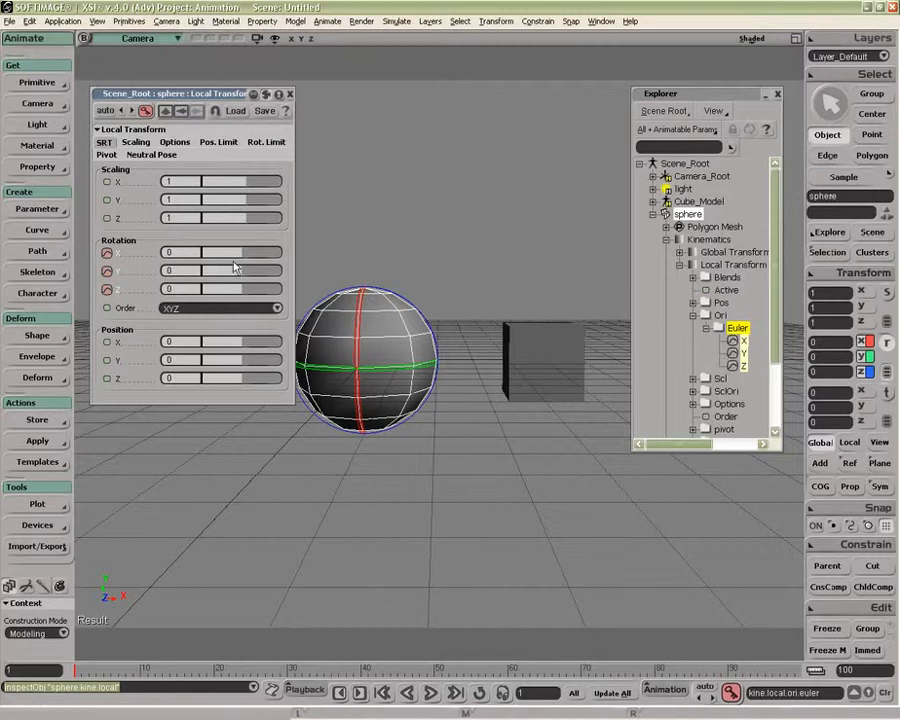
Key the sphere's rotation at frame 20 with Y set to about 87.6°, and close its property page.
{"action": "left_click", "coordinate": [215, 668]}
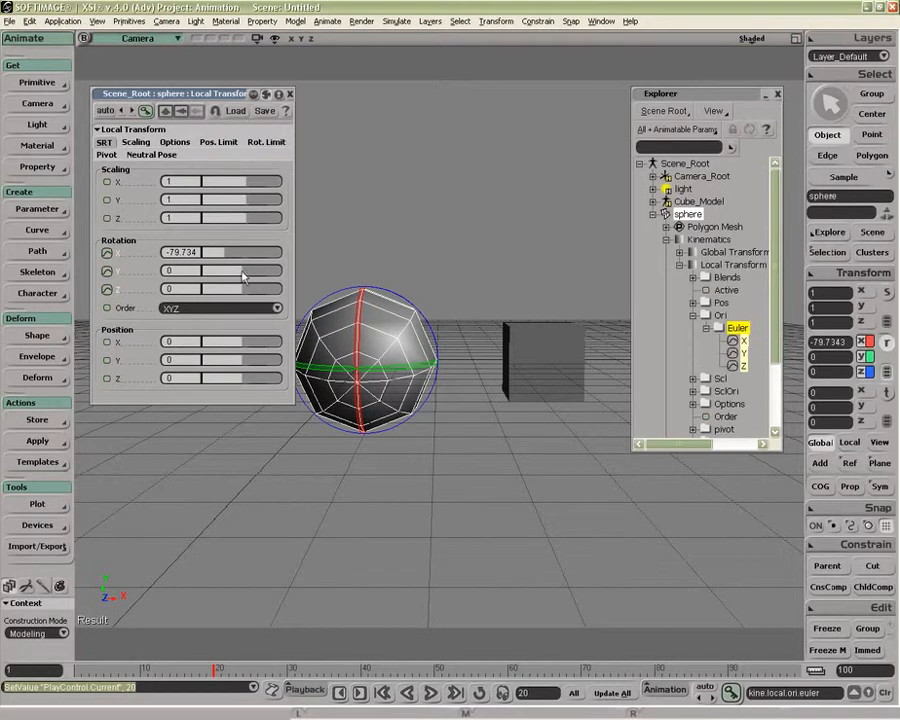
{"action": "left_click_drag", "start_coordinate": [240, 271], "coordinate": [261, 271]}
{"action": "left_click", "coordinate": [107, 271]}
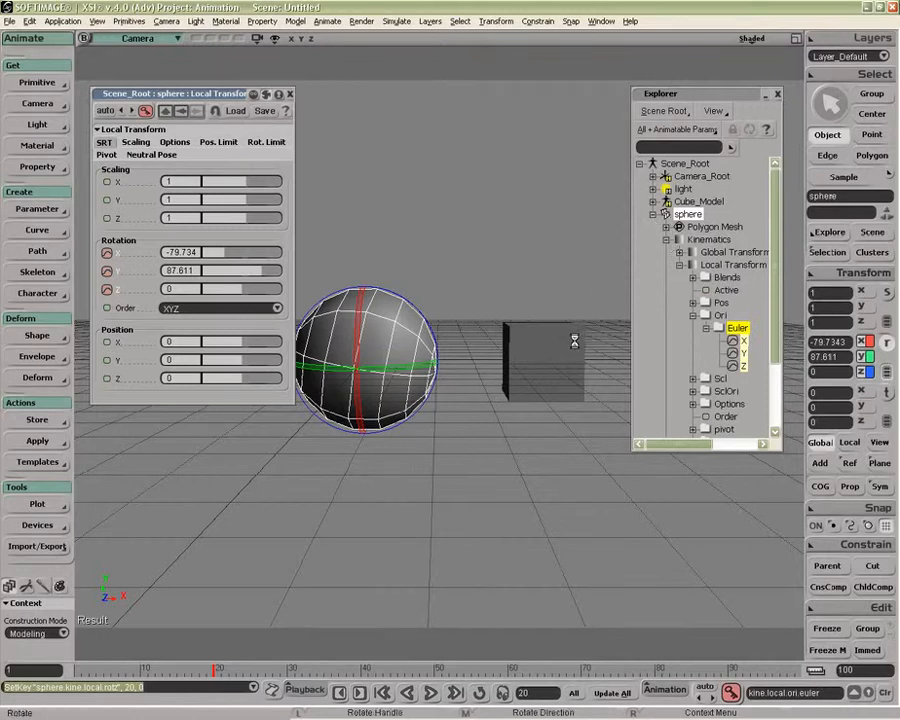
{"action": "key", "text": "space"}
{"action": "left_click", "coordinate": [290, 95]}
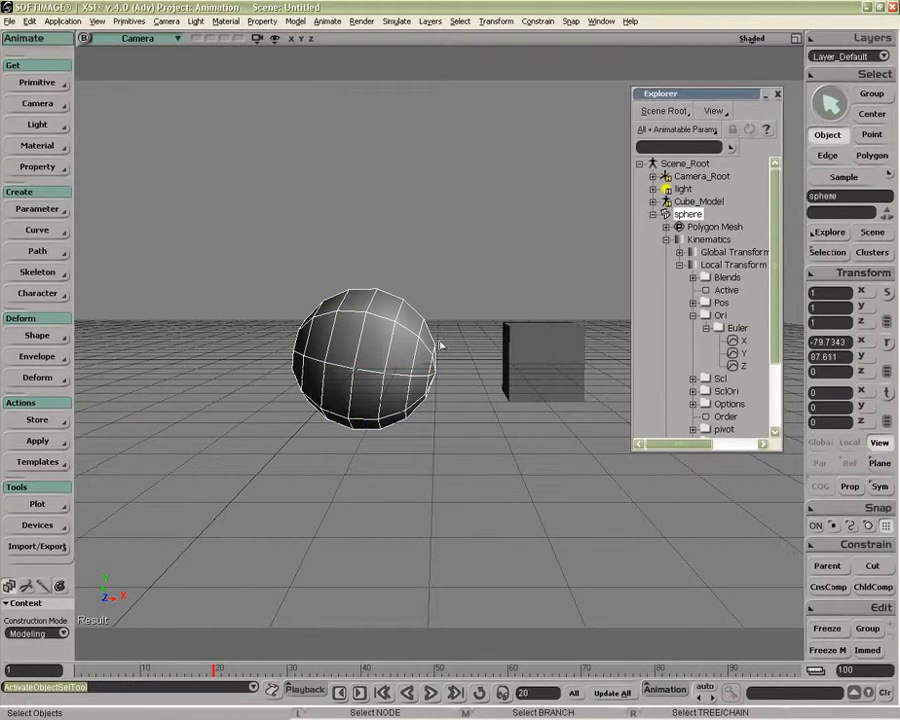
Open the cube's Local Transform properties and close the scene explorer.
{"action": "left_click", "coordinate": [525, 361]}
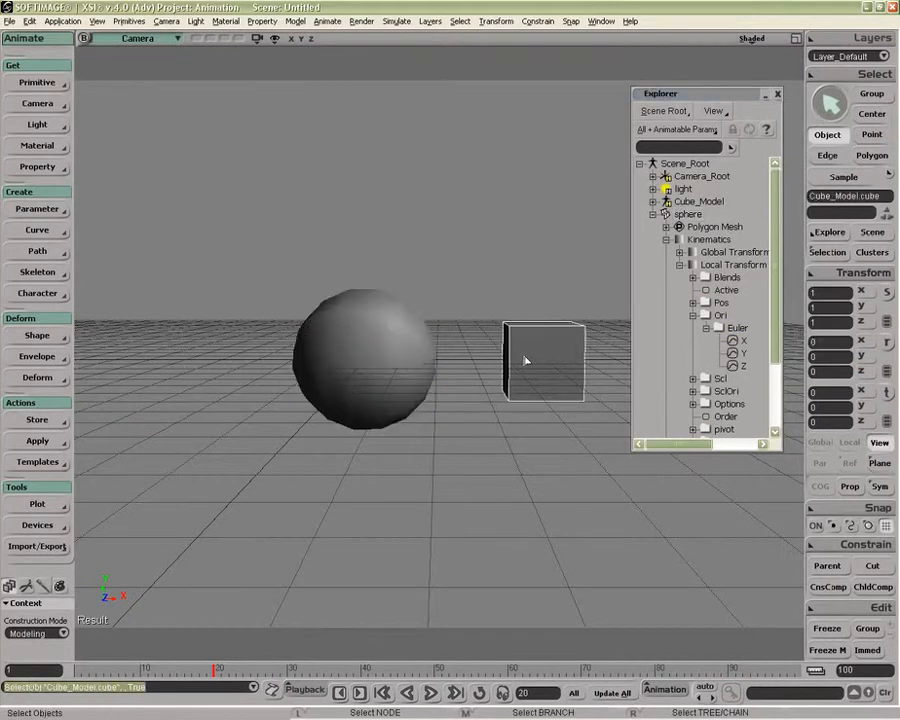
{"action": "key", "text": "ctrl+k"}
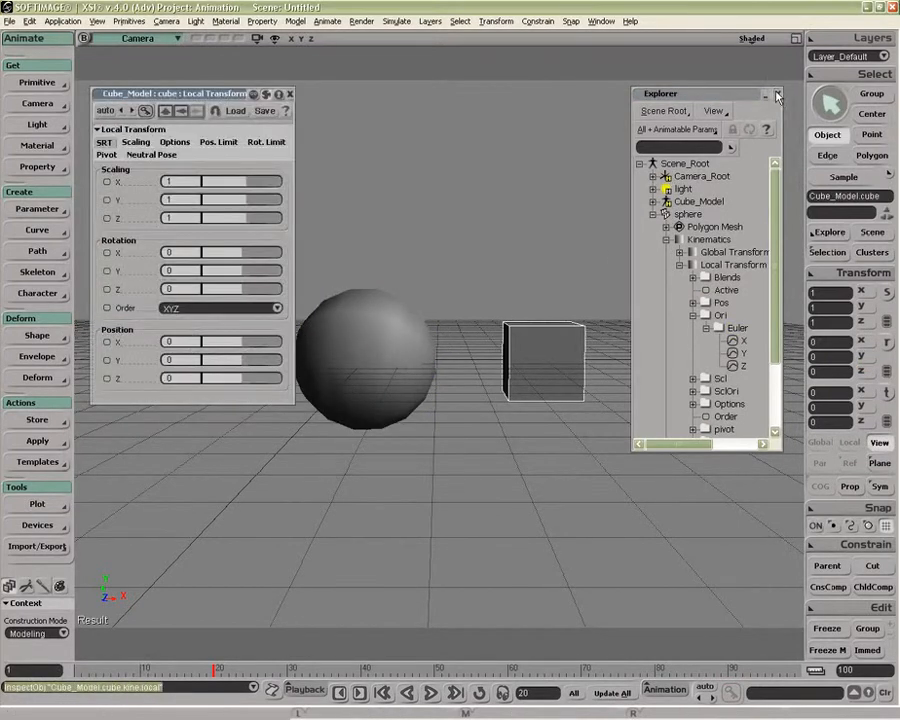
{"action": "left_click", "coordinate": [776, 95]}
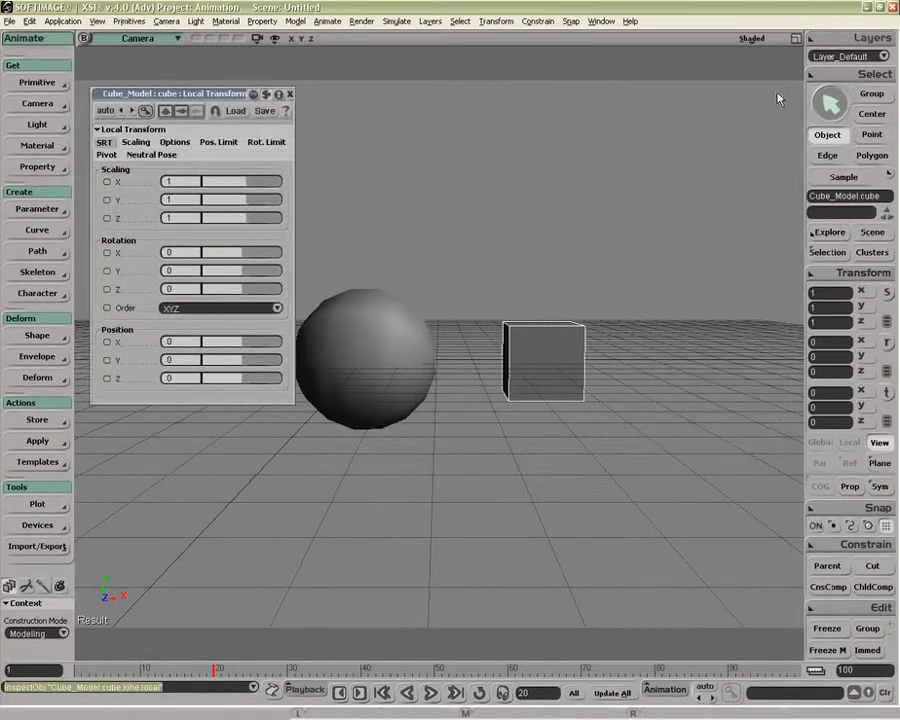
Apply the expression Fc to the cube's local Y position, scrub back to frame 1 and close the expression editor.
{"action": "right_click", "coordinate": [108, 361]}
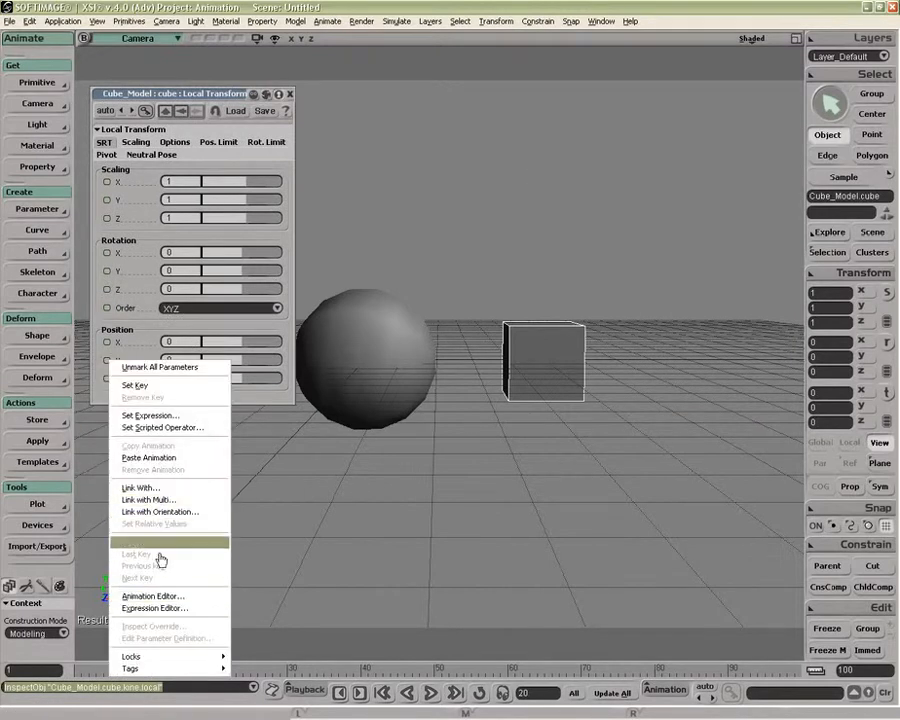
{"action": "left_click", "coordinate": [160, 414]}
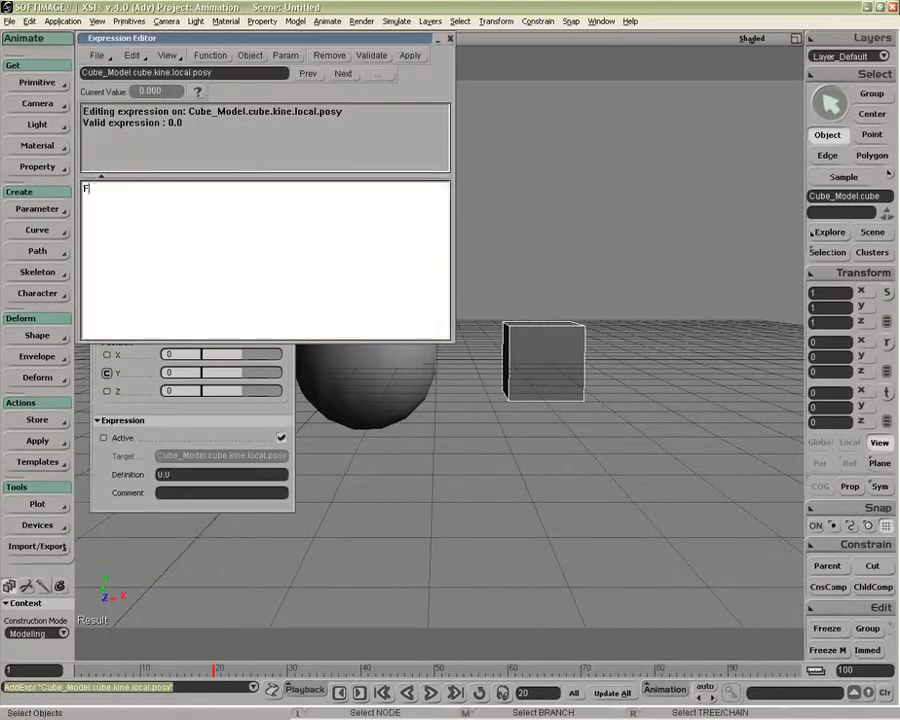
{"action": "left_click", "coordinate": [410, 55]}
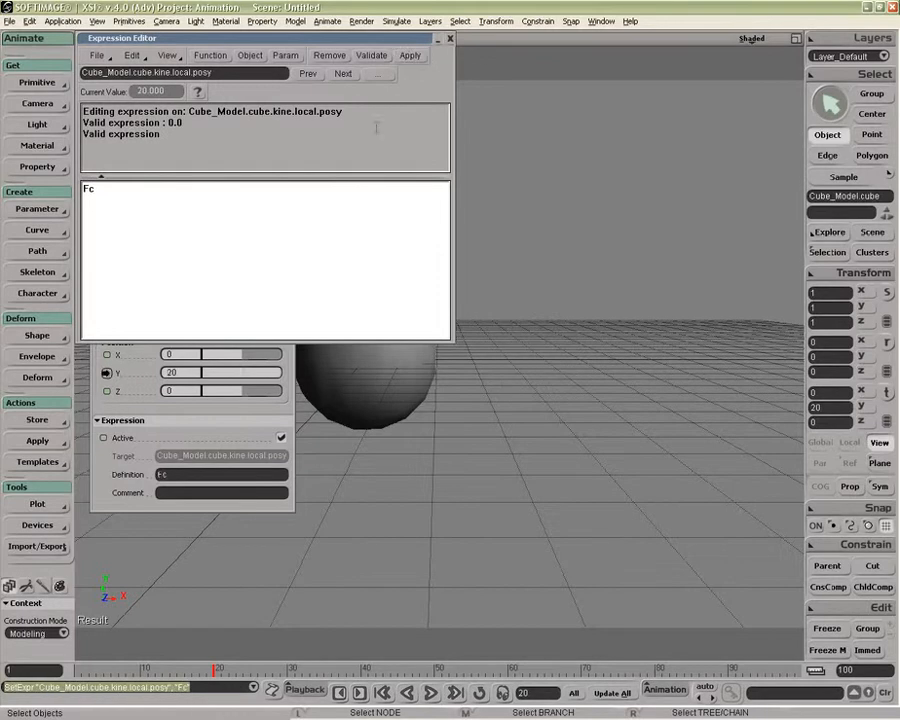
{"action": "left_click_drag", "start_coordinate": [186, 672], "coordinate": [75, 668]}
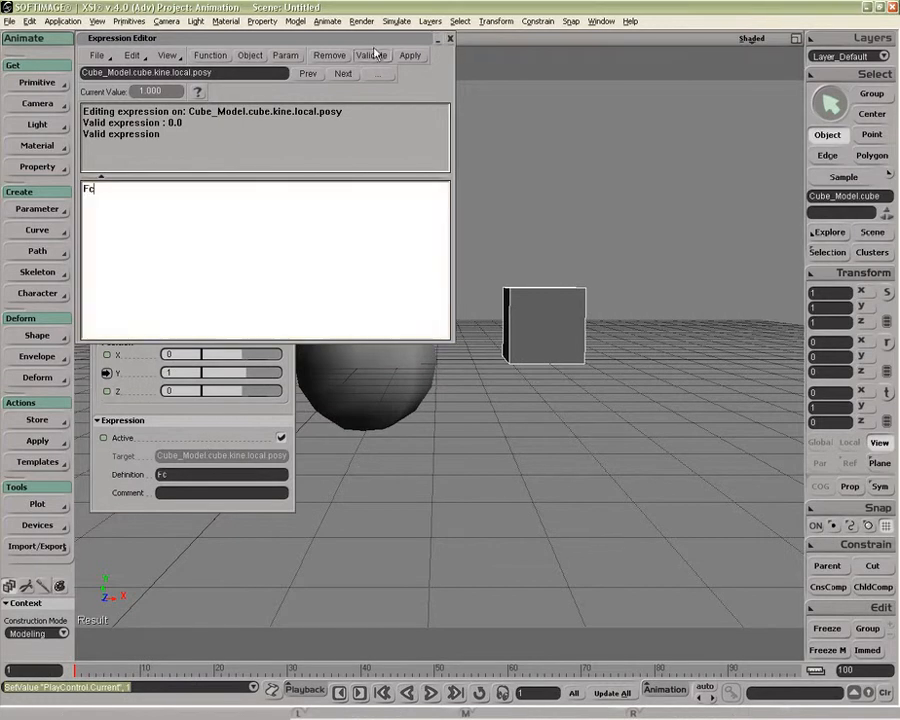
{"action": "left_click_drag", "start_coordinate": [376, 41], "coordinate": [413, 166]}
{"action": "left_click", "coordinate": [487, 164]}
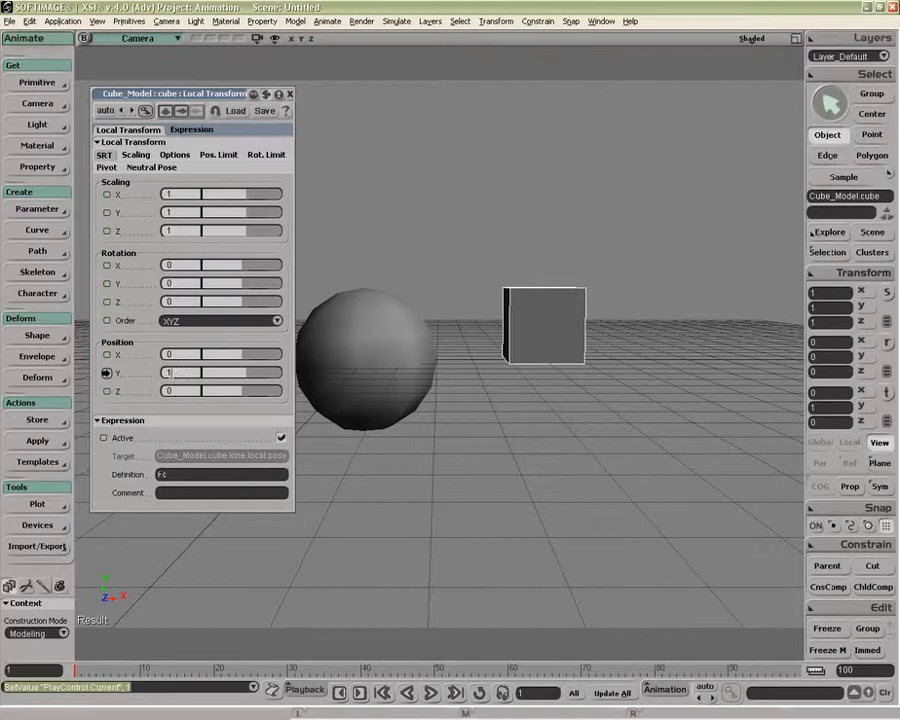
Remove the expression animation from the cube's local Y position.
{"action": "right_click", "coordinate": [107, 377]}
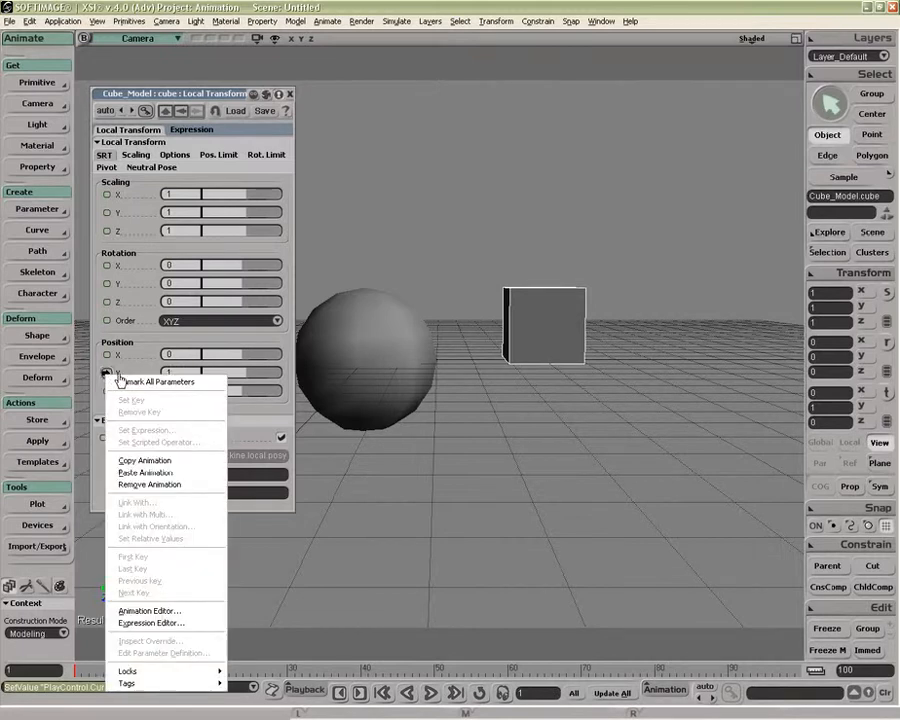
{"action": "left_click", "coordinate": [140, 487]}
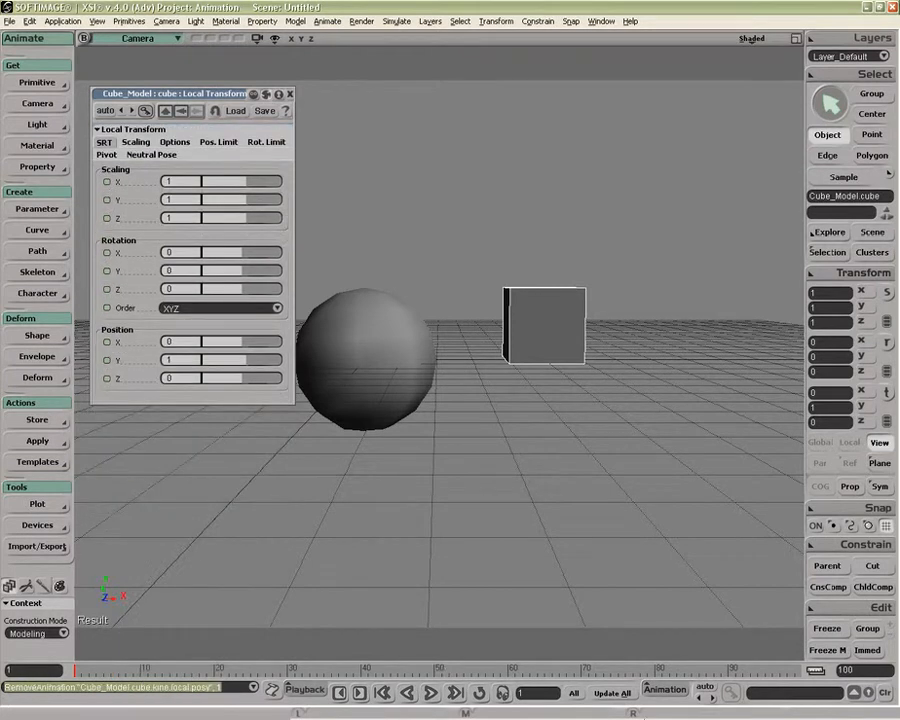
{"action": "left_click", "coordinate": [678, 693]}
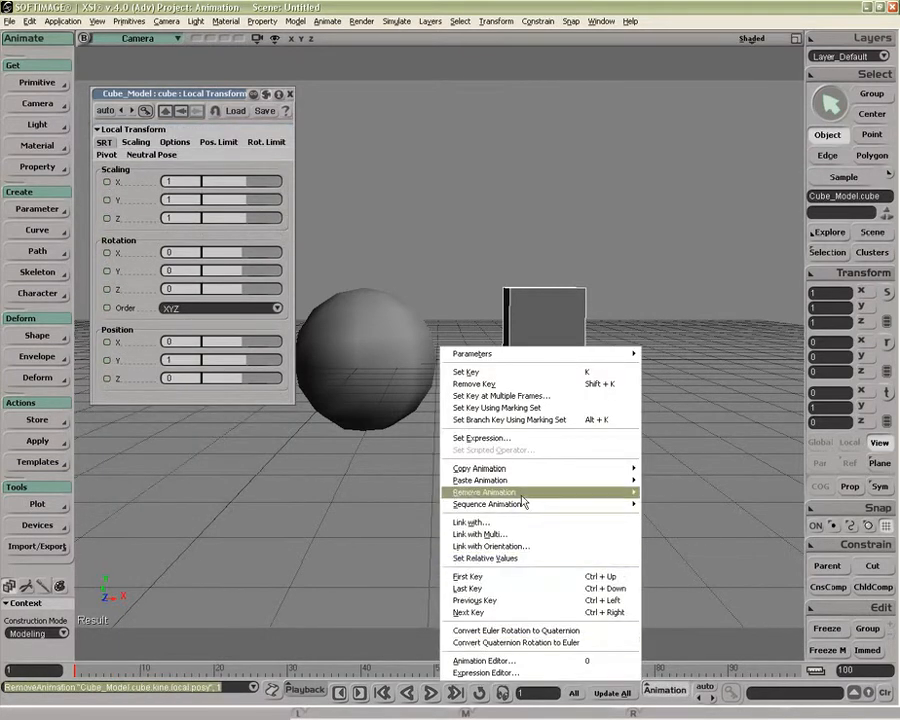
{"action": "mouse_move", "coordinate": [521, 497]}
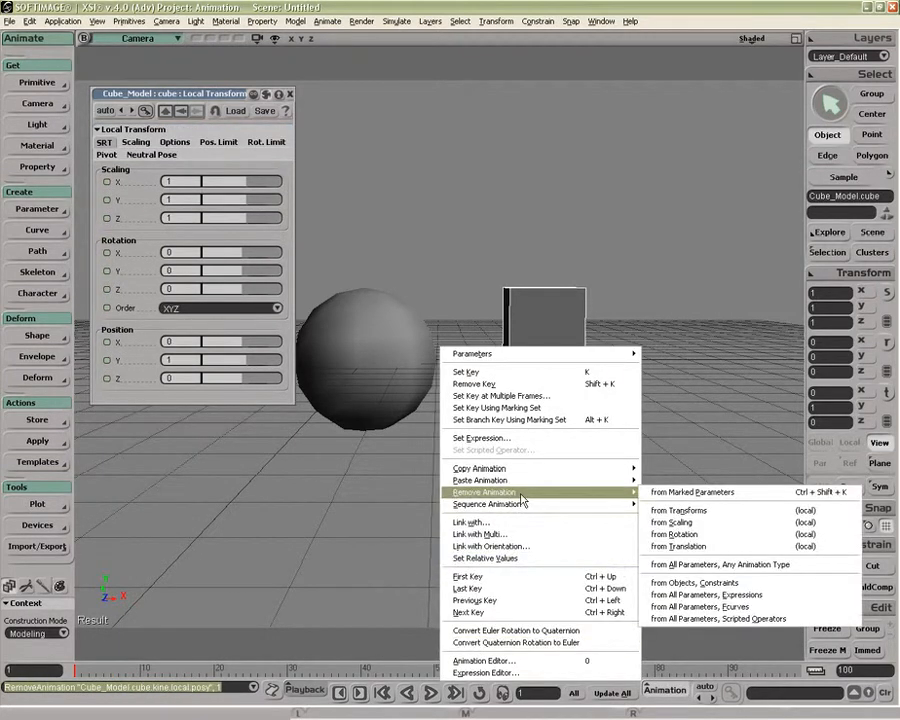
{"action": "left_click", "coordinate": [672, 494]}
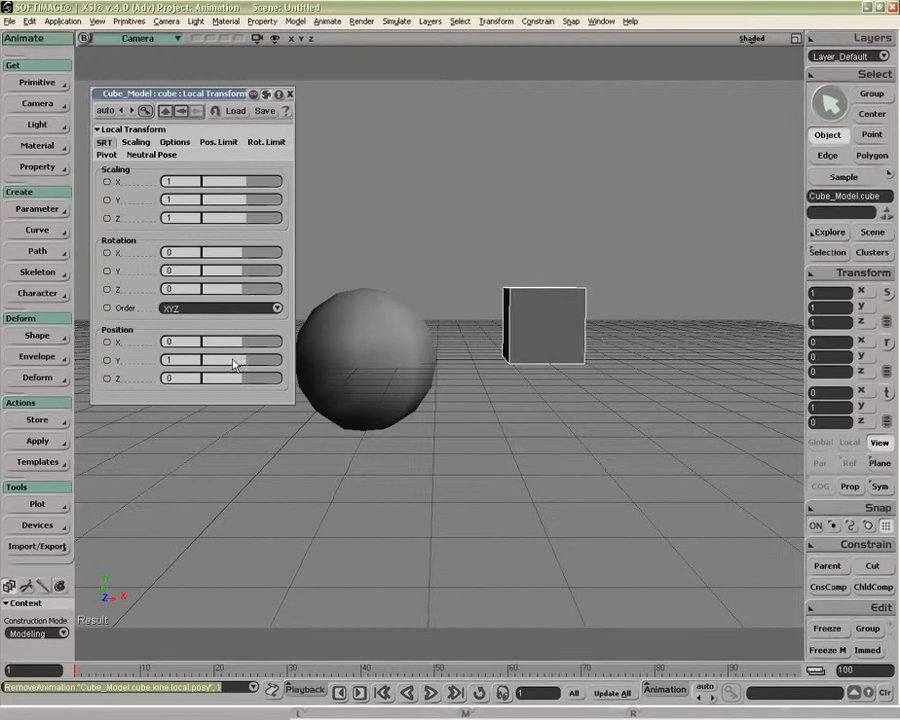
Key the cube's Y position at 1 on frame 1 and about 4.87 on frame 14, return to frame 1 and close its properties.
{"action": "left_click", "coordinate": [106, 360]}
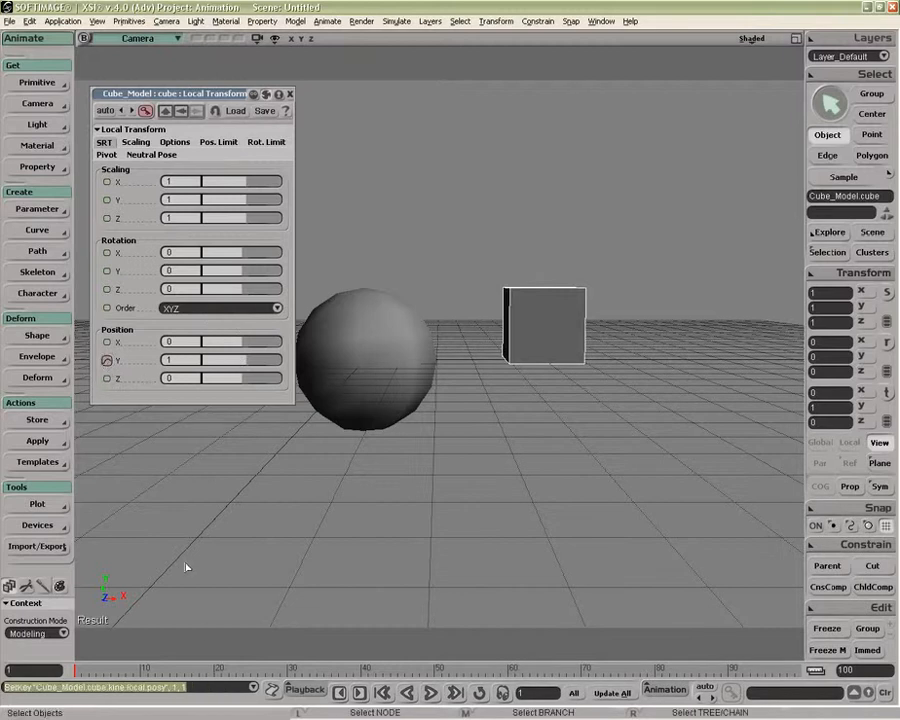
{"action": "left_click", "coordinate": [169, 669]}
{"action": "left_click_drag", "start_coordinate": [242, 360], "coordinate": [262, 362]}
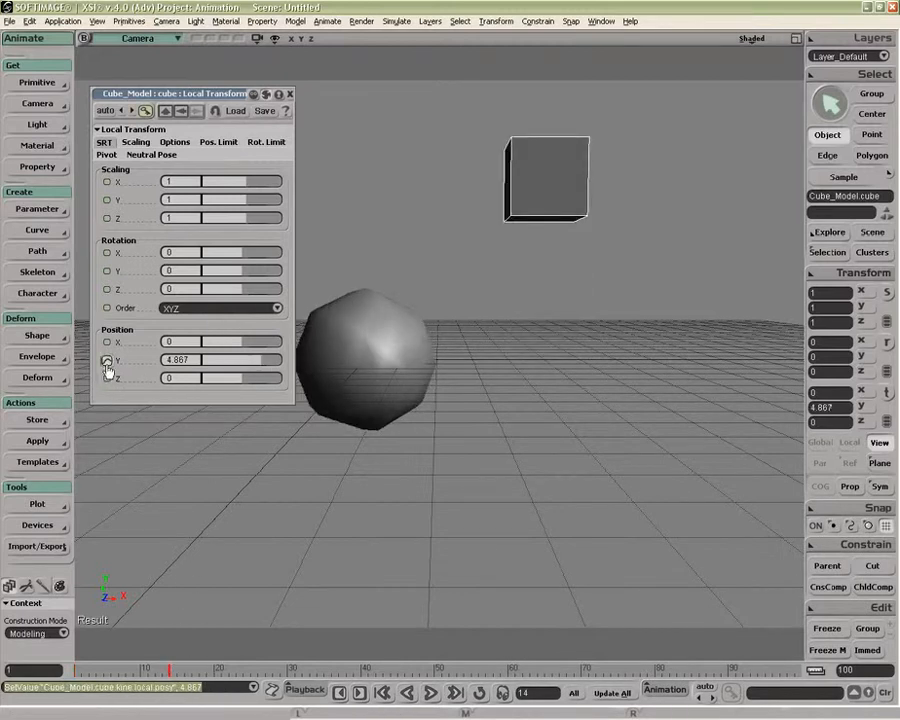
{"action": "left_click", "coordinate": [107, 360]}
{"action": "left_click_drag", "start_coordinate": [169, 669], "coordinate": [29, 644]}
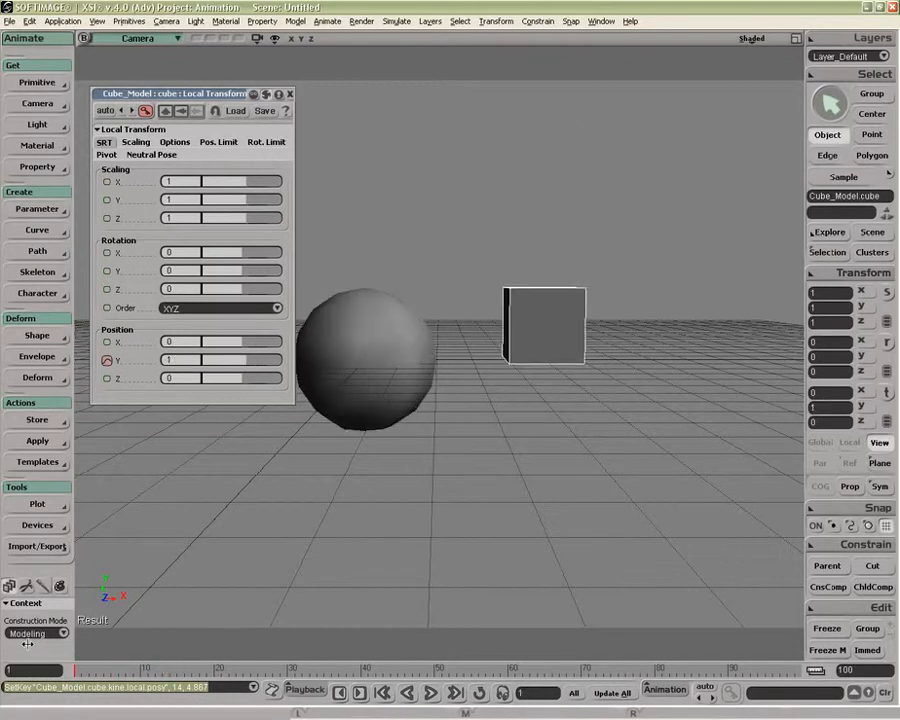
{"action": "left_click", "coordinate": [290, 94]}
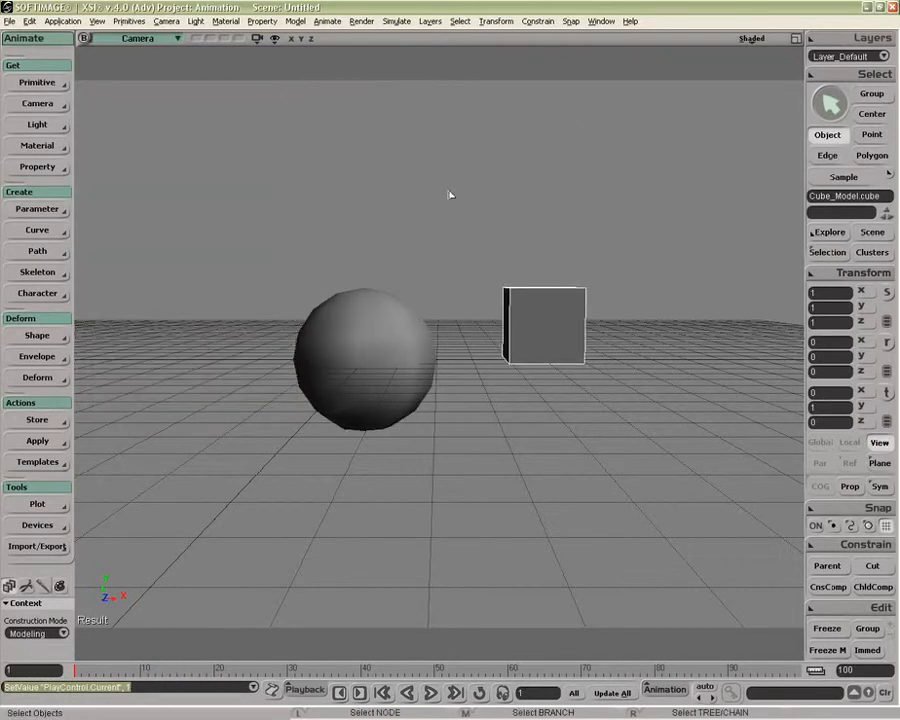
Open the scene explorer, examine the sphere's local Euler rotation parameters, and collapse the sphere's branch.
{"action": "key", "text": "8"}
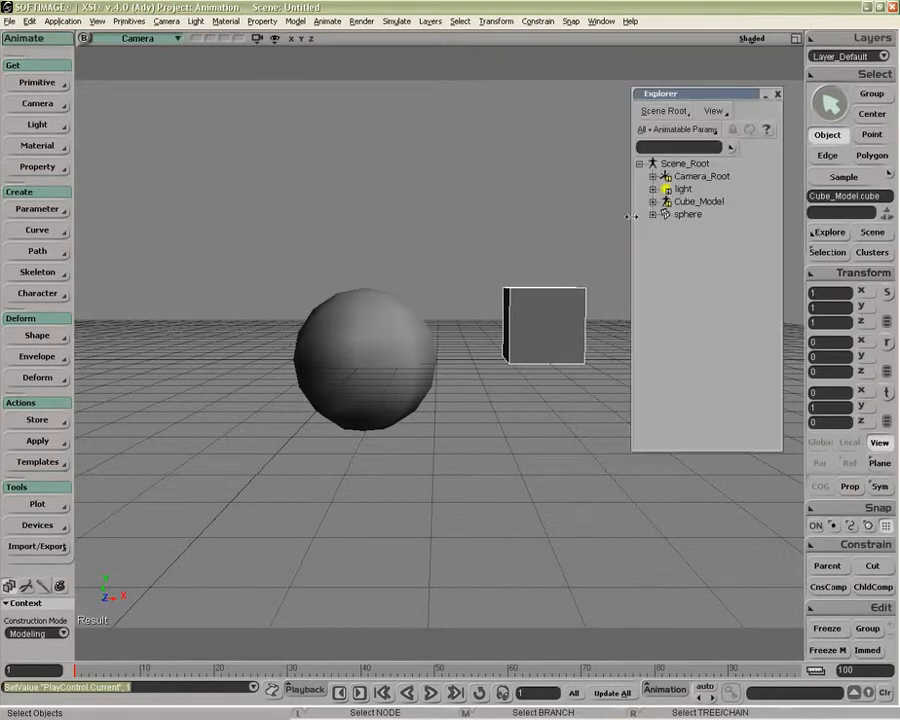
{"action": "left_click", "coordinate": [653, 201]}
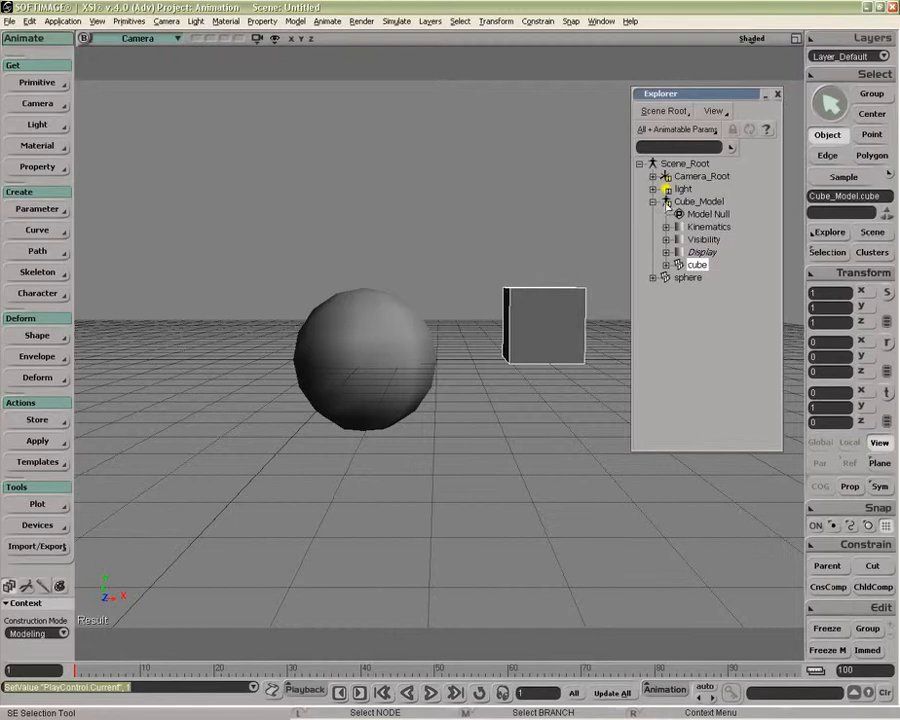
{"action": "left_click", "coordinate": [653, 278]}
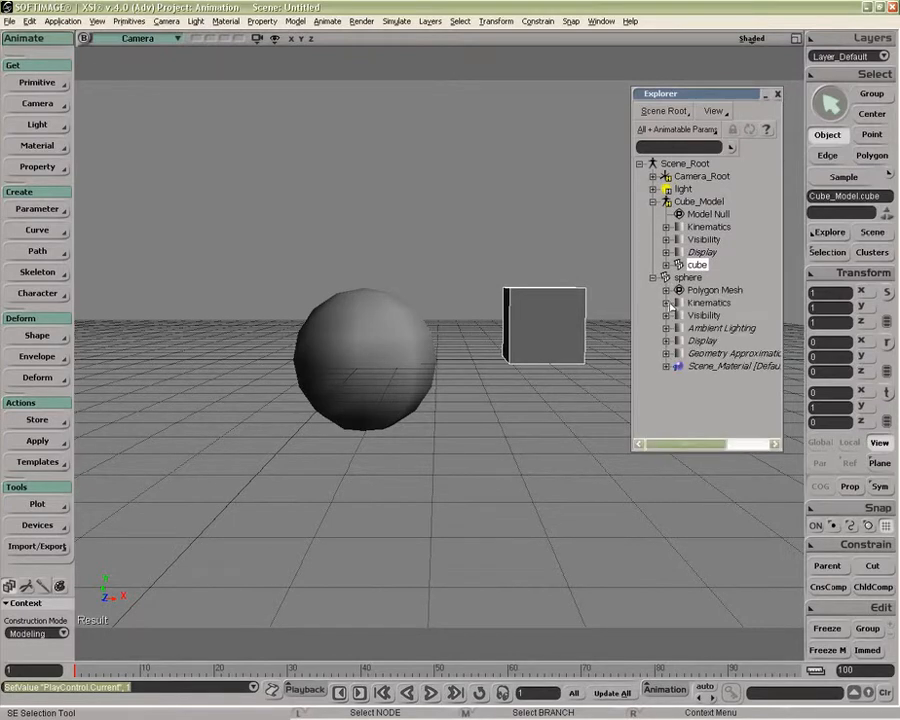
{"action": "left_click", "coordinate": [666, 302]}
{"action": "left_click", "coordinate": [679, 328]}
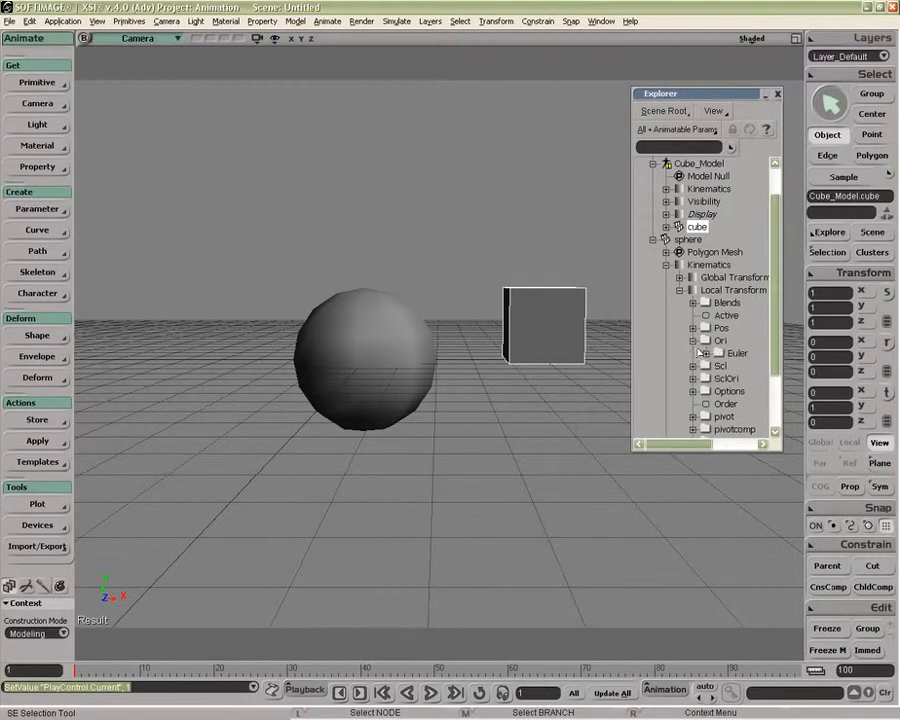
{"action": "left_click", "coordinate": [693, 340]}
{"action": "left_click", "coordinate": [706, 353]}
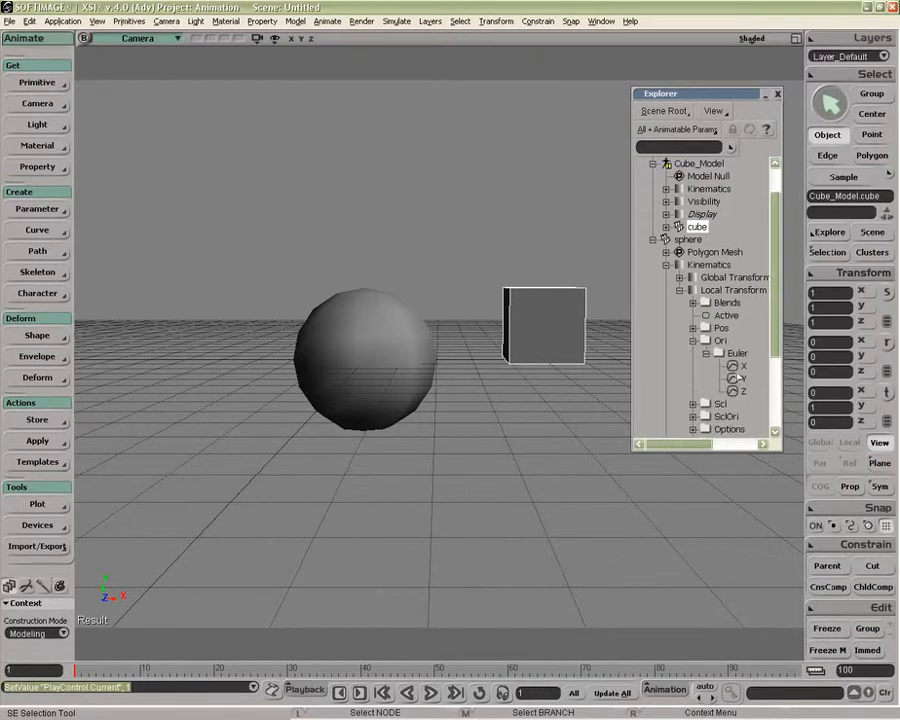
{"action": "left_click", "coordinate": [653, 240]}
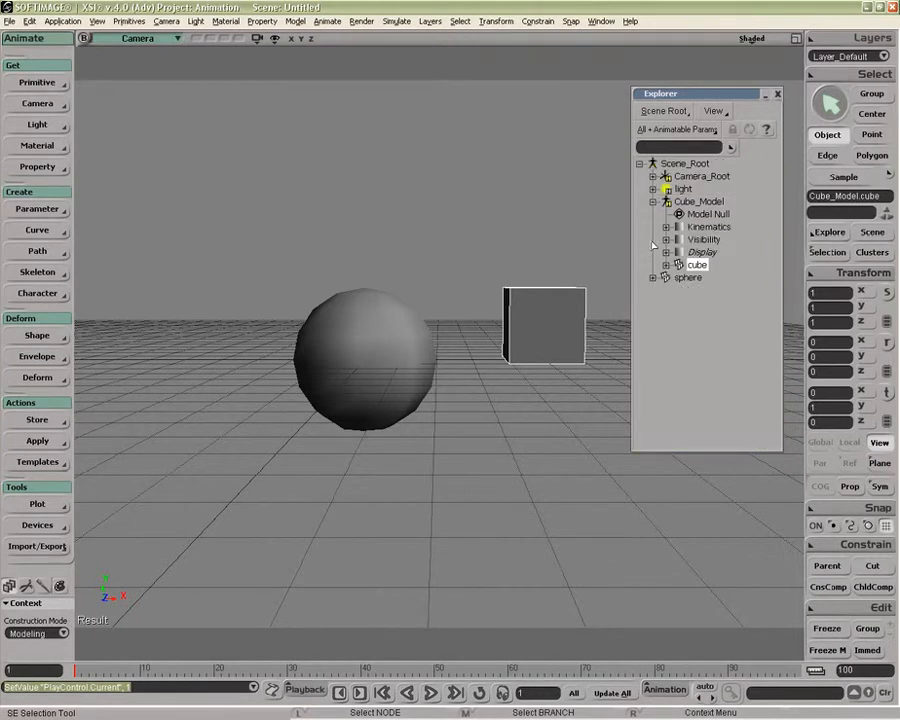
Expand the cube's Kinematics down to its local position parameters in the explorer.
{"action": "left_click", "coordinate": [667, 264]}
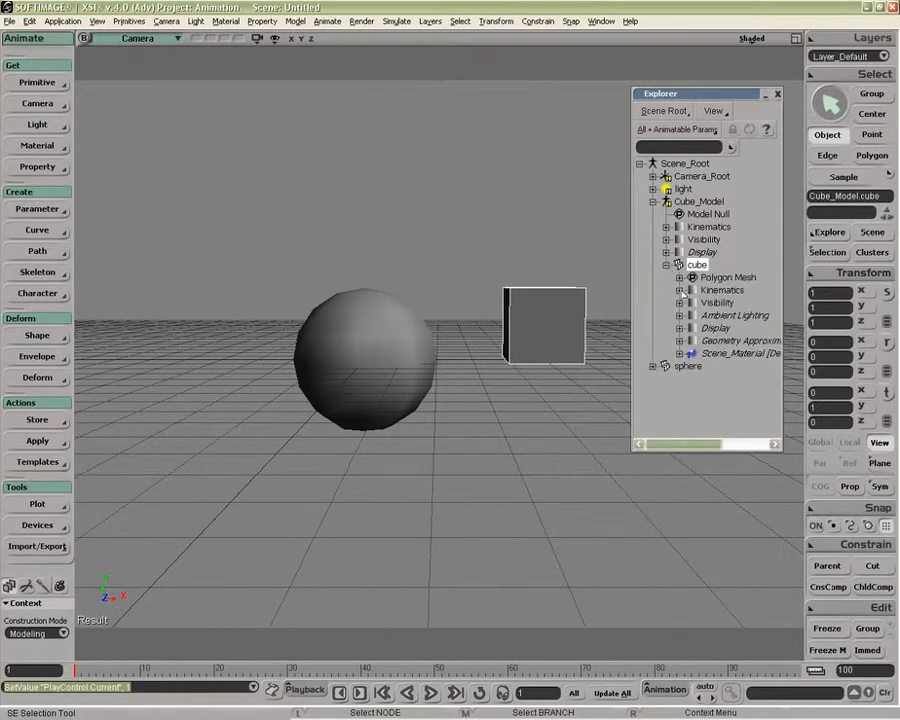
{"action": "left_click", "coordinate": [680, 290]}
{"action": "left_click", "coordinate": [693, 315]}
{"action": "left_click", "coordinate": [706, 328]}
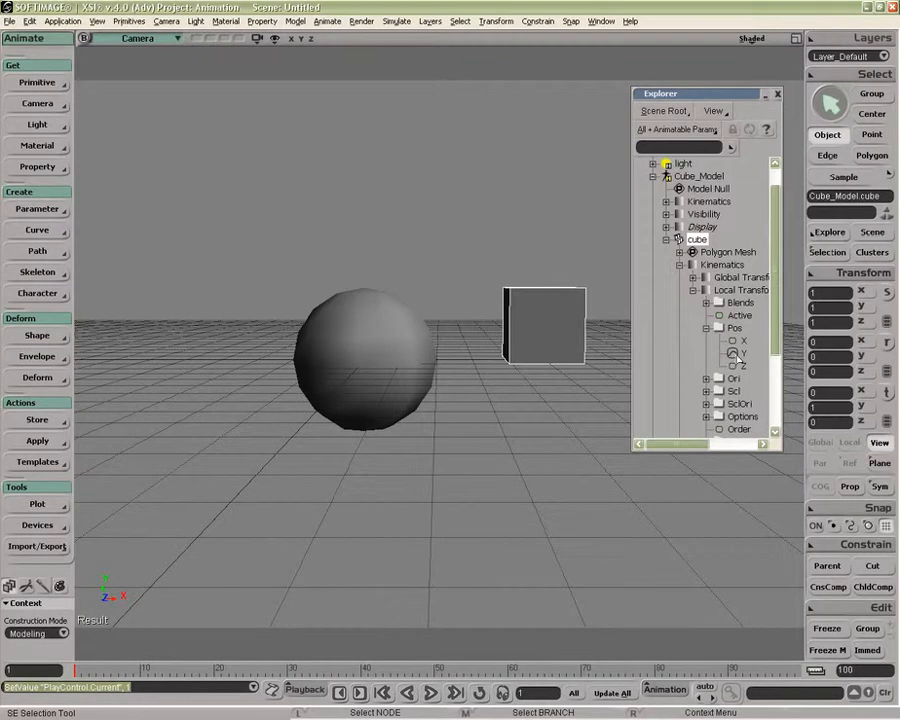
Store the cube's animated parameter fcurves as an action named UP, removing the original animation.
{"action": "left_click", "coordinate": [38, 420]}
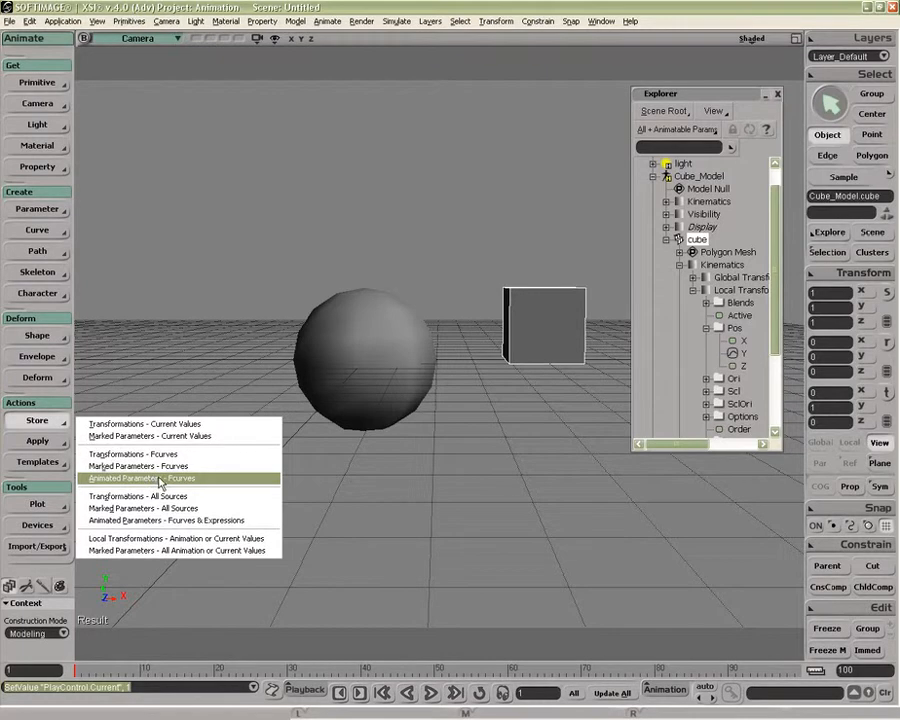
{"action": "left_click", "coordinate": [160, 480]}
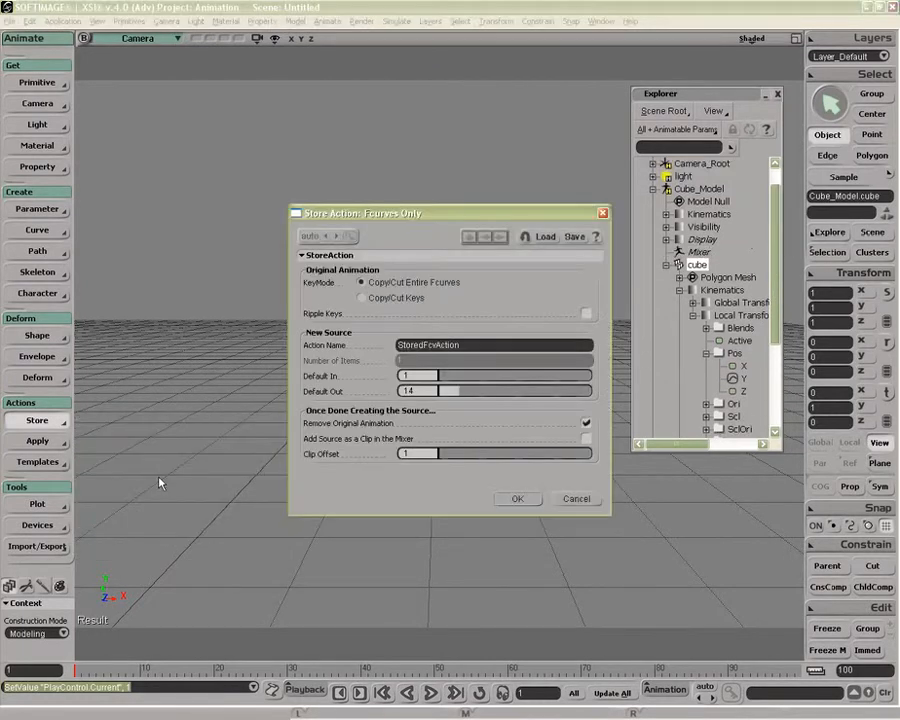
{"action": "type", "text": "UP"}
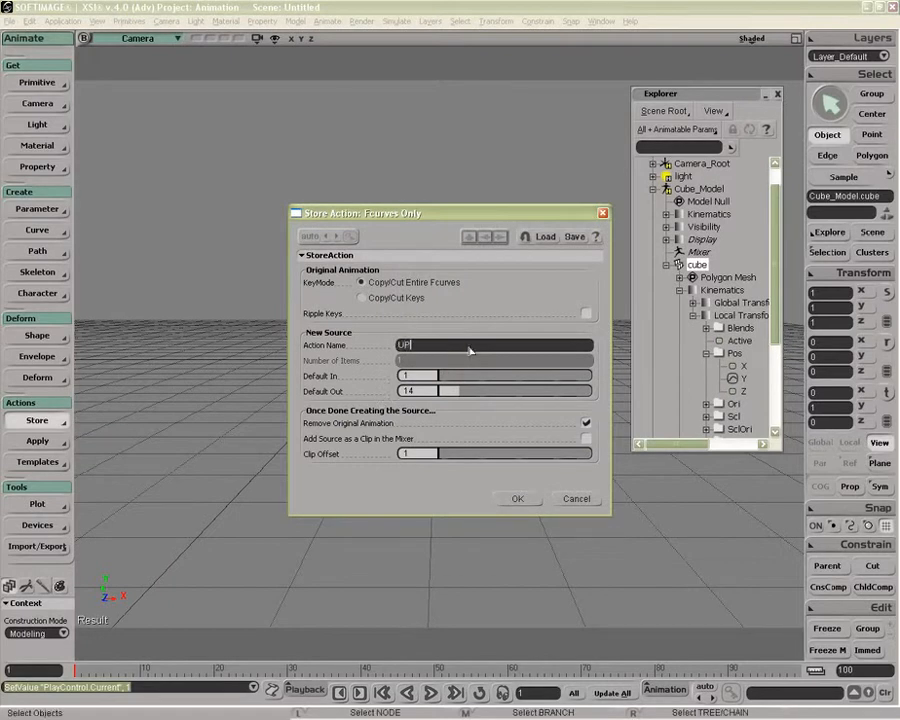
{"action": "left_click", "coordinate": [518, 499]}
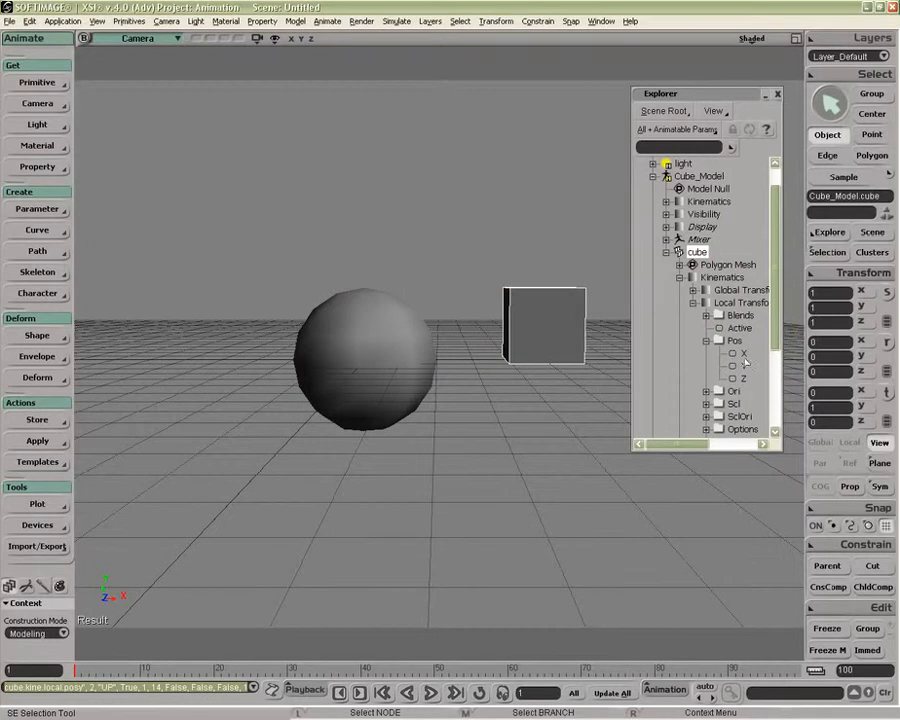
Examine the UP action among the animation sources of Cube_Model's mixer, collapse the model's branch and select Cube_Model.
{"action": "left_click", "coordinate": [666, 241]}
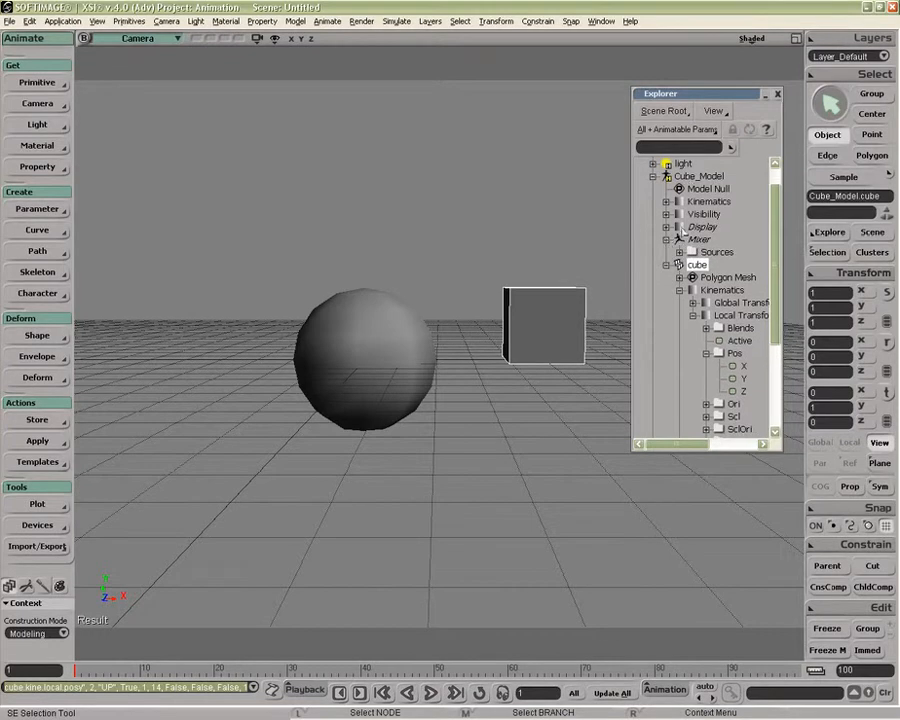
{"action": "left_click", "coordinate": [678, 252]}
{"action": "left_click", "coordinate": [691, 265]}
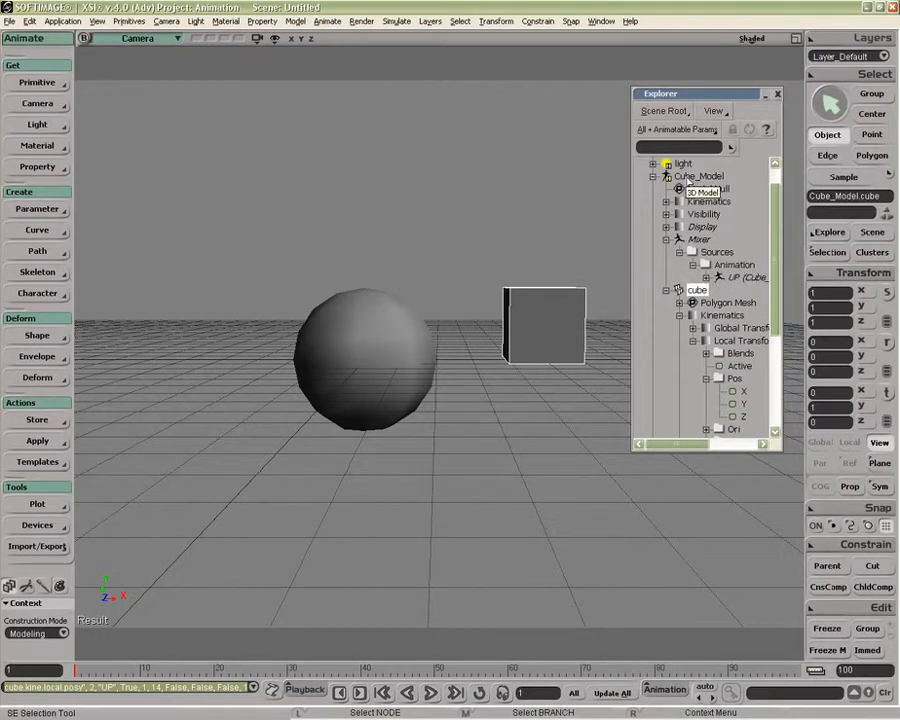
{"action": "left_click", "coordinate": [652, 177]}
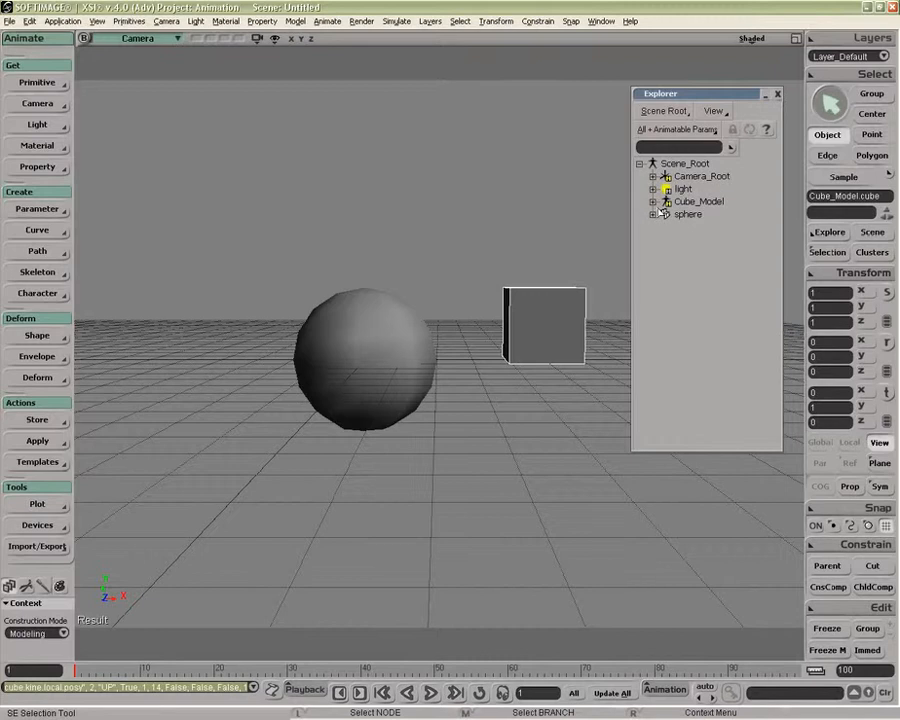
{"action": "left_click", "coordinate": [653, 214]}
{"action": "left_click", "coordinate": [652, 164]}
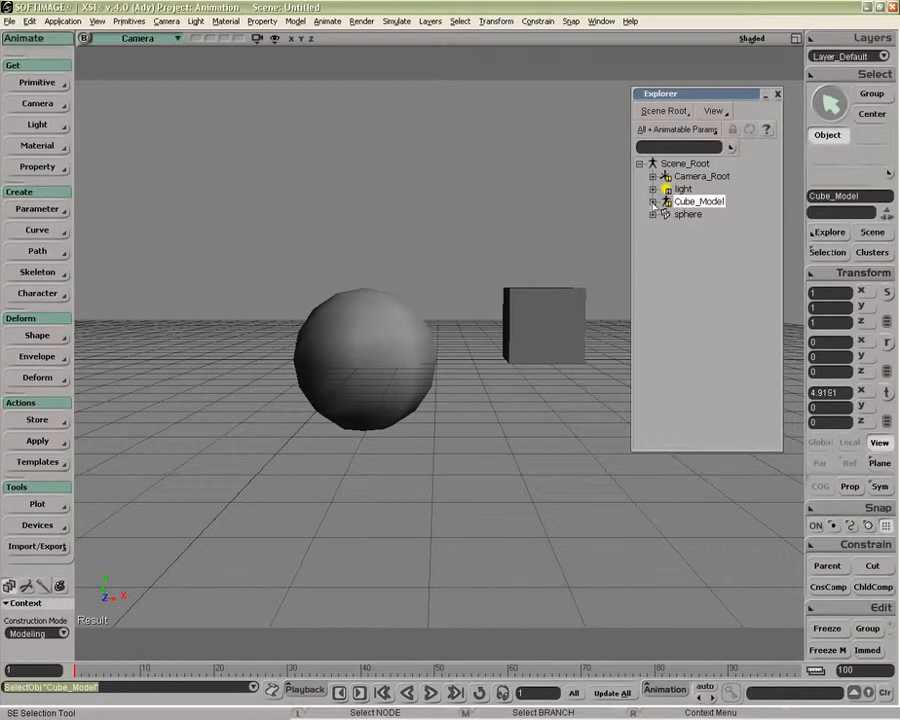
Open the cube's Local Transform properties from the explorer and key its Y position at 1 on frame 1.
{"action": "left_click", "coordinate": [653, 202]}
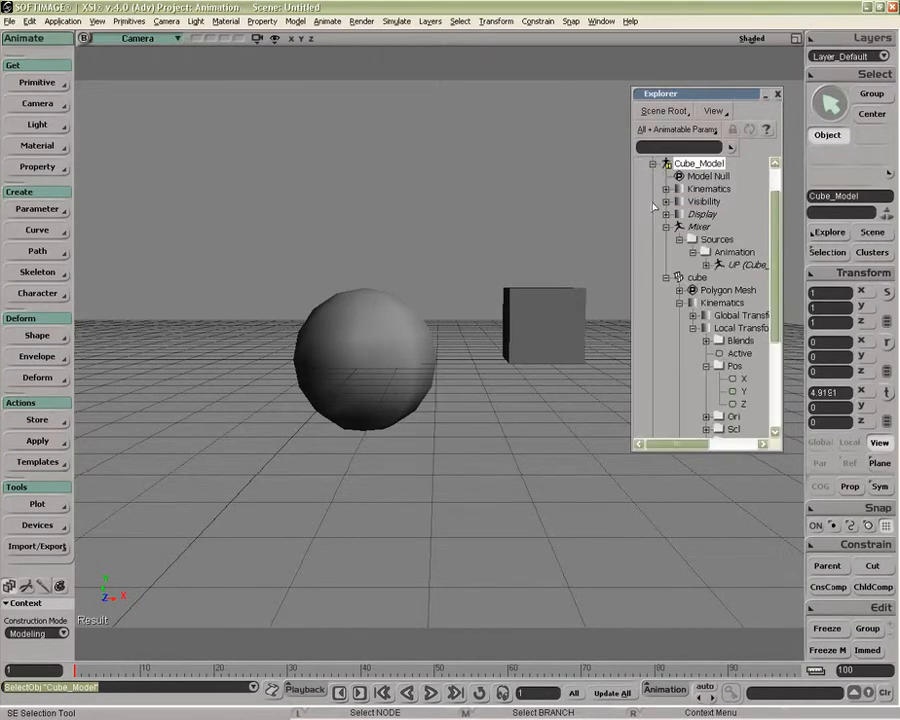
{"action": "left_click", "coordinate": [733, 391]}
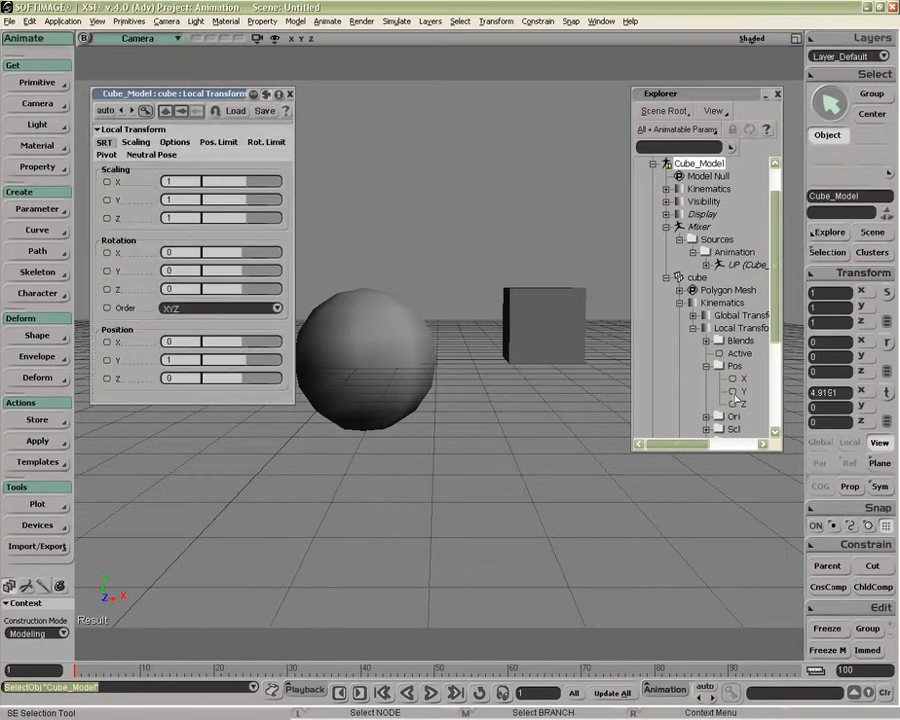
{"action": "left_click", "coordinate": [107, 361]}
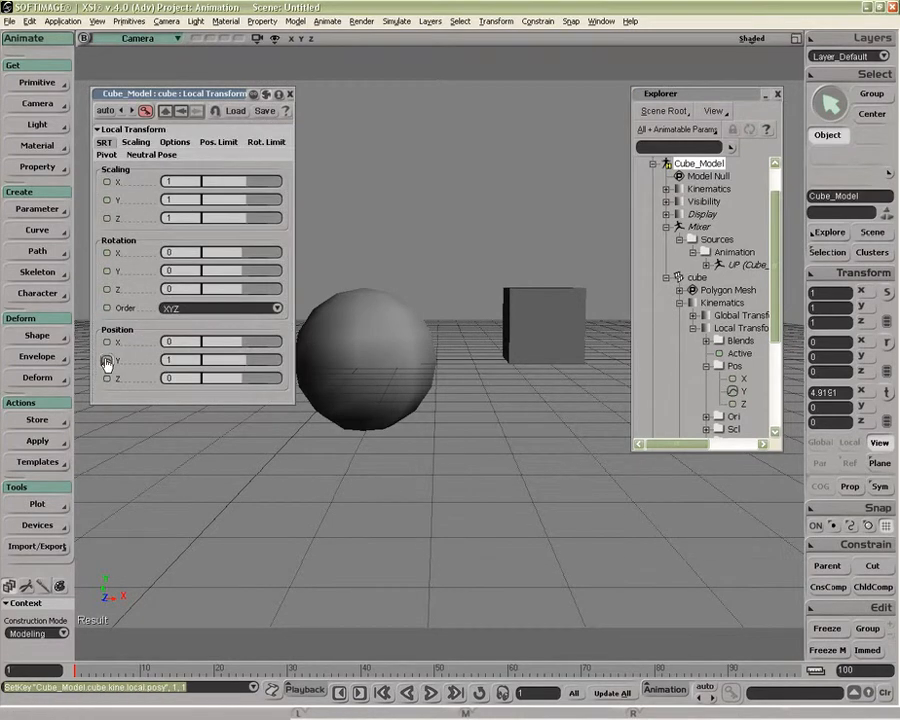
Open the Animation Mixer for Cube_Model, place the UP action on its first track at about frames 23 to 37, and scrub to frame 28.
{"action": "left_click", "coordinate": [735, 266]}
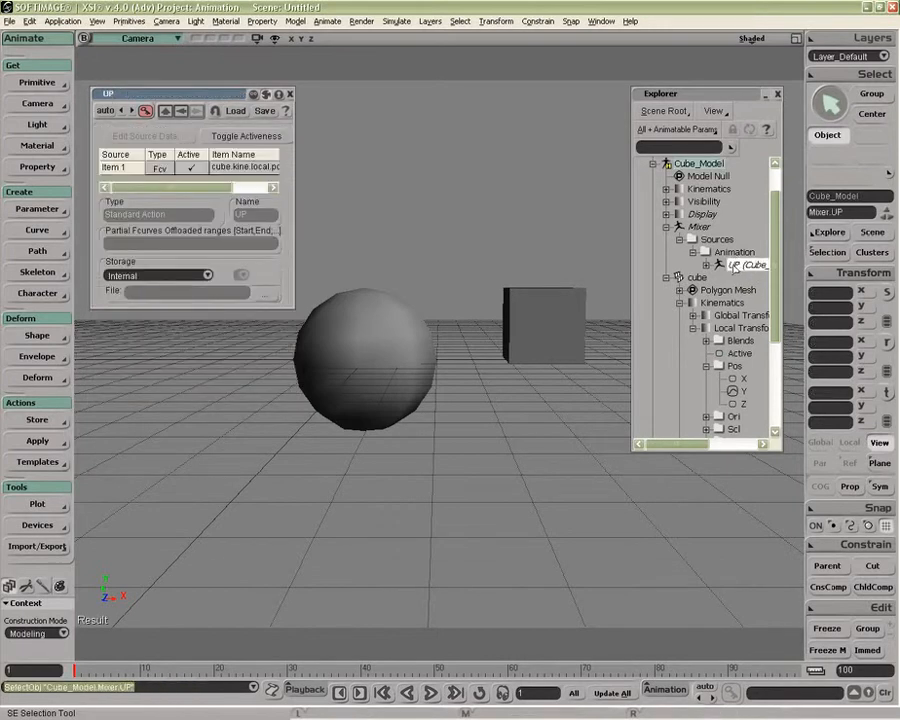
{"action": "key", "text": "alt+0"}
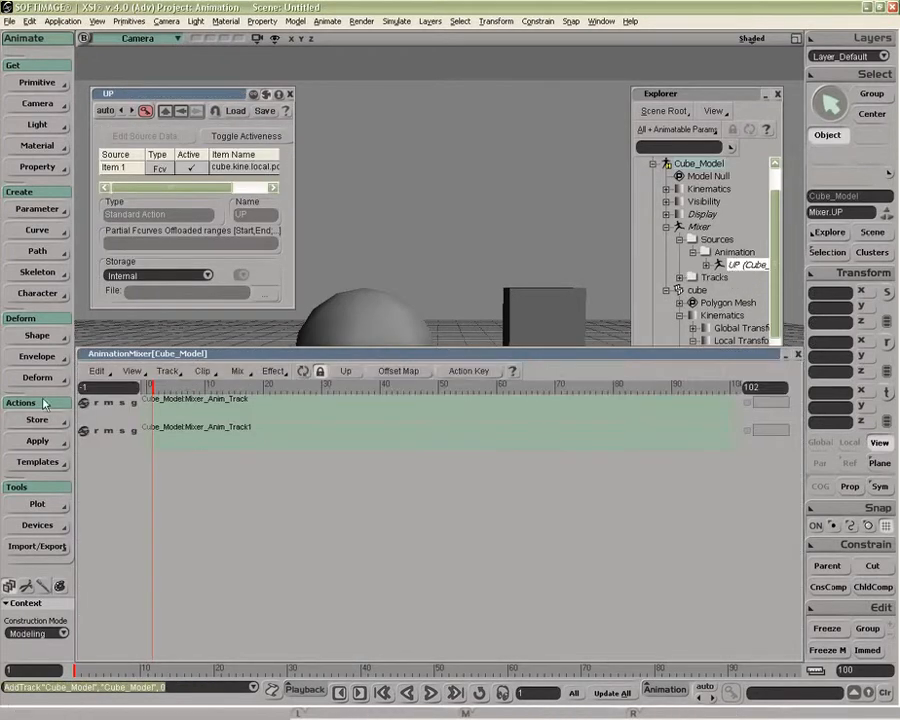
{"action": "left_click_drag", "start_coordinate": [77, 349], "coordinate": [135, 506]}
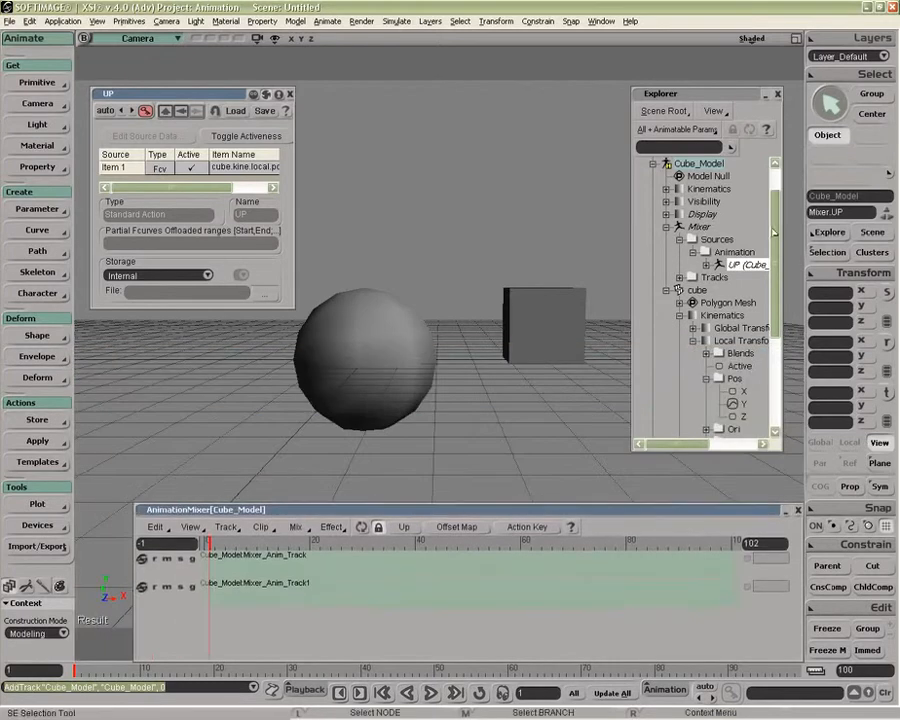
{"action": "left_click_drag", "start_coordinate": [738, 266], "coordinate": [352, 541]}
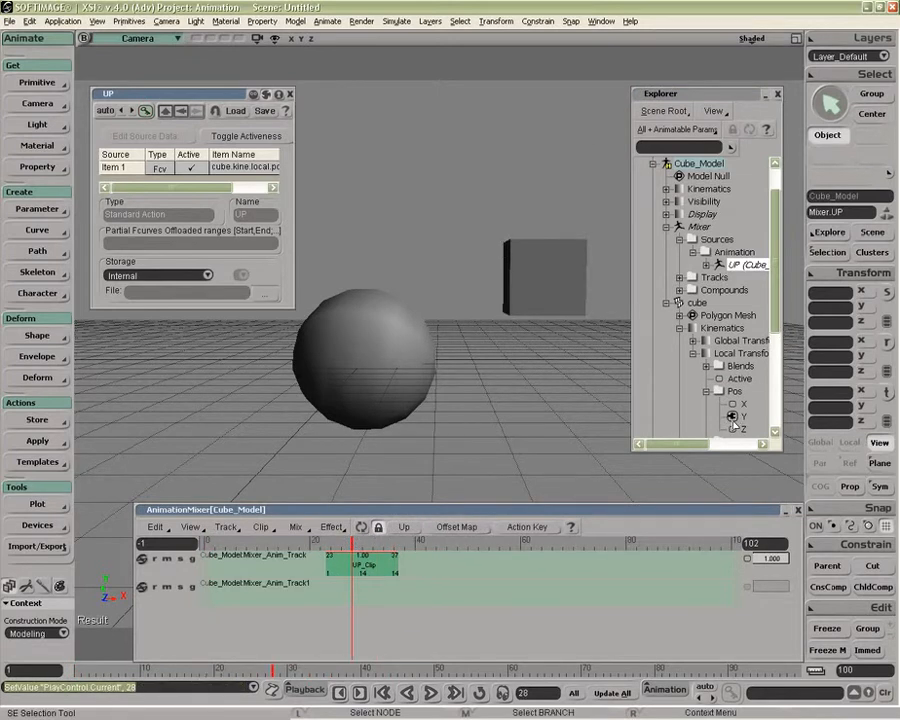
Reopen the UP action's properties and review its storage options, leaving storage set to Internal.
{"action": "left_click", "coordinate": [289, 93]}
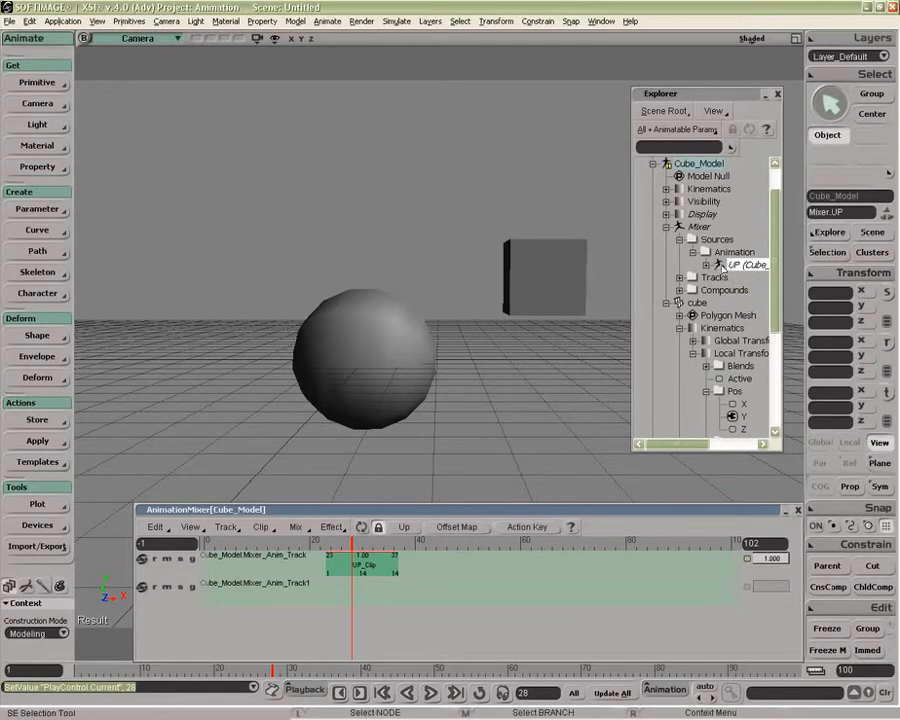
{"action": "left_click", "coordinate": [716, 264]}
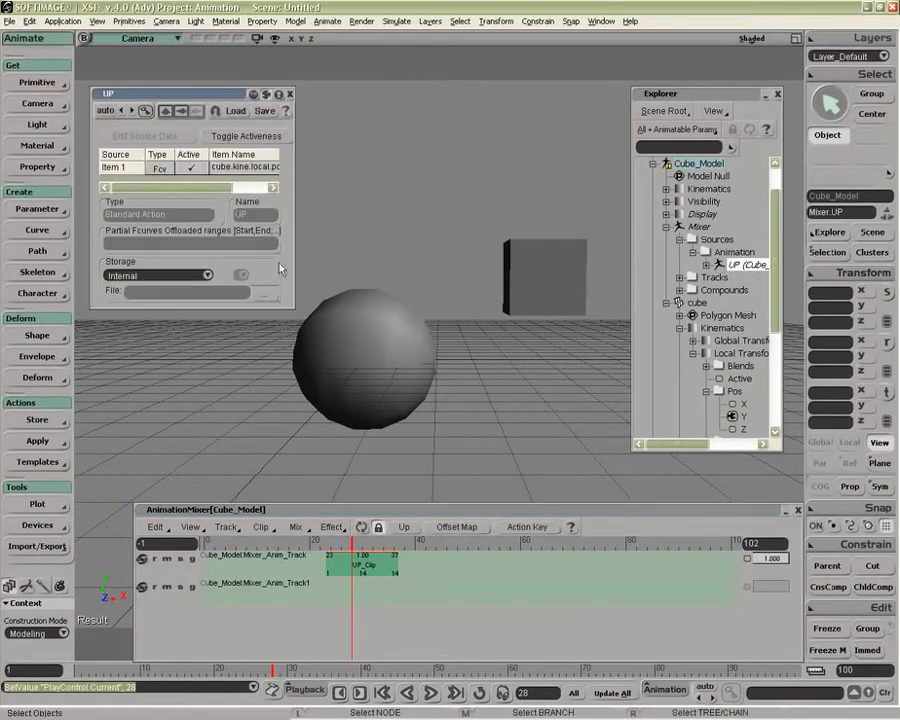
{"action": "left_click", "coordinate": [206, 276]}
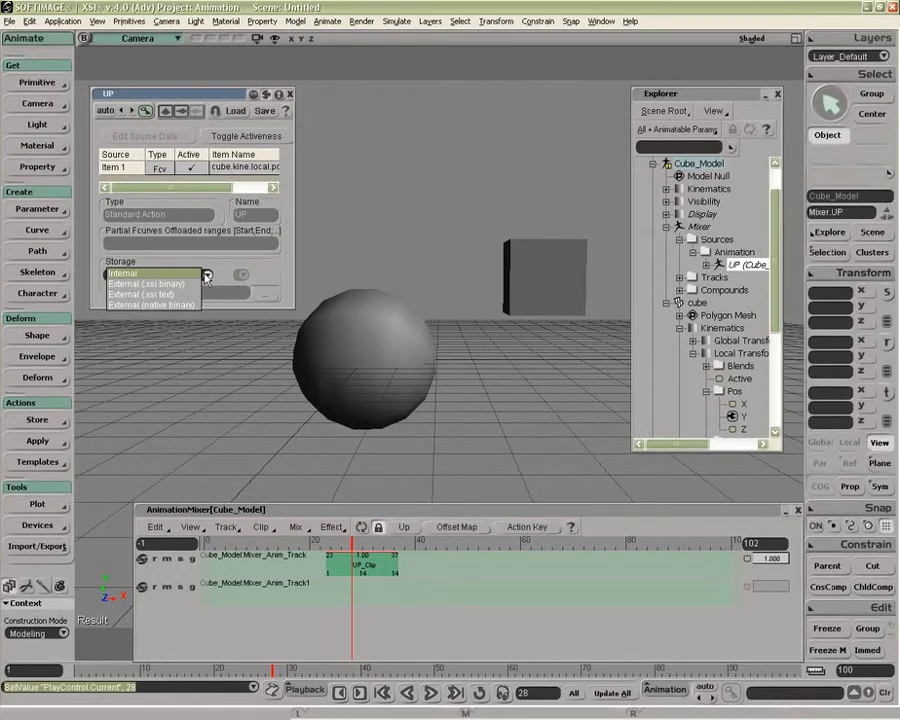
{"action": "left_click", "coordinate": [219, 264]}
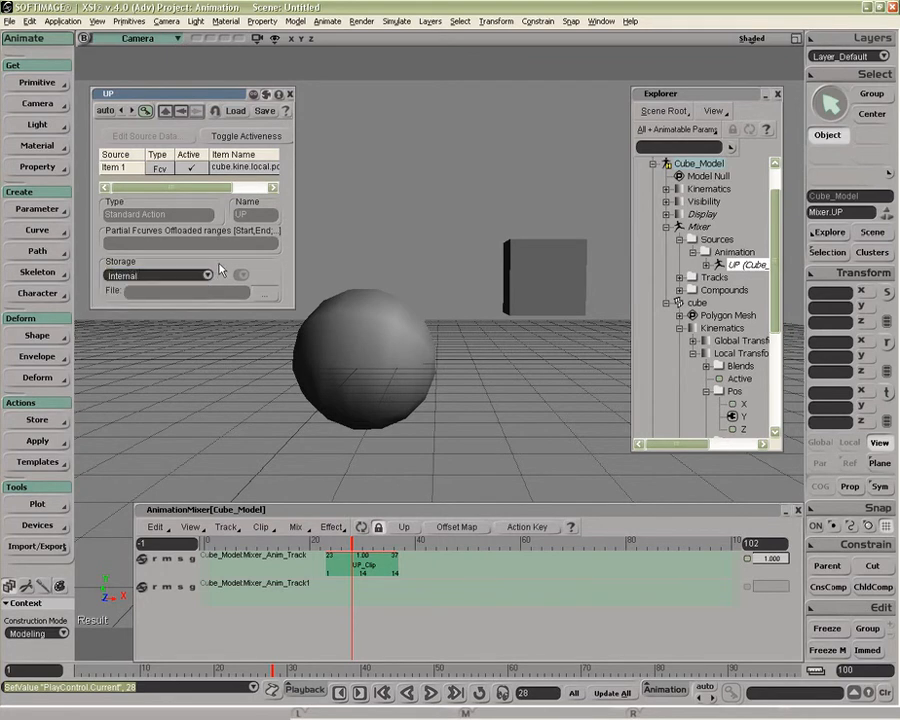